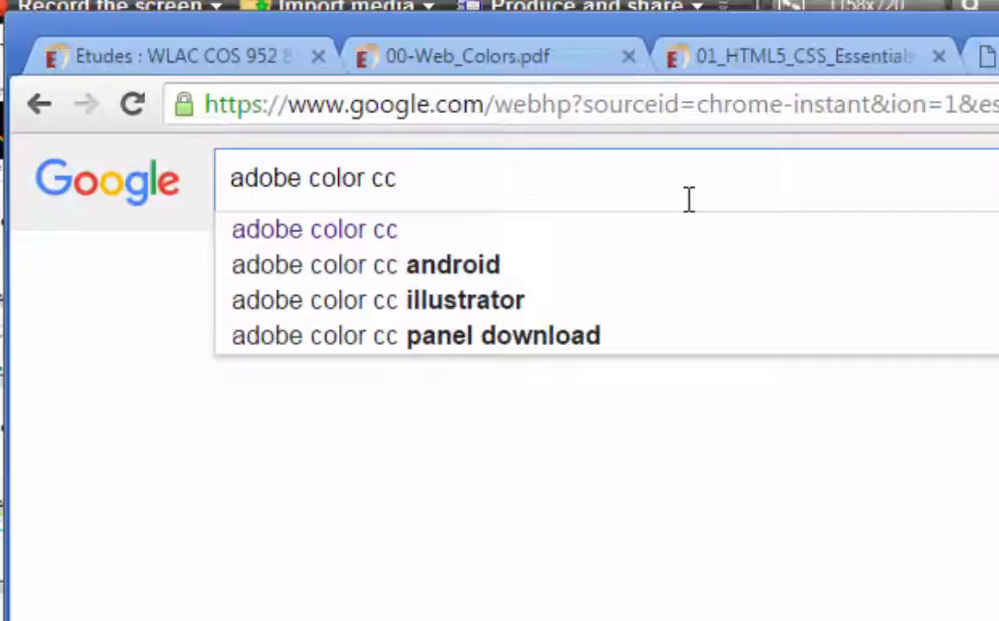
Search the web for adobe color cc and open the Adobe Kuler color wheel page.
{"action": "key", "text": "Return"}
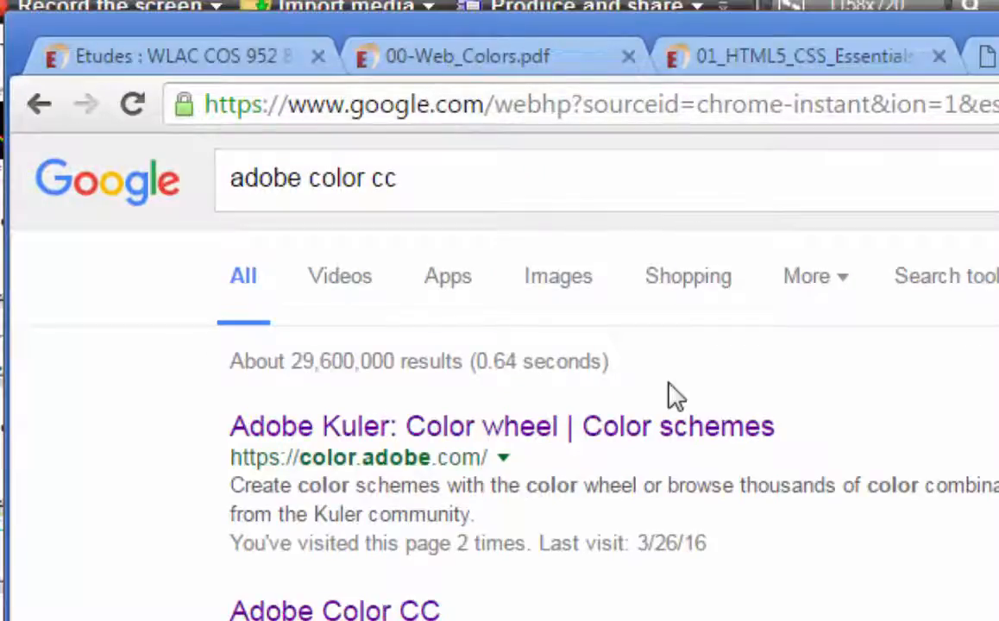
{"action": "left_click", "coordinate": [619, 440]}
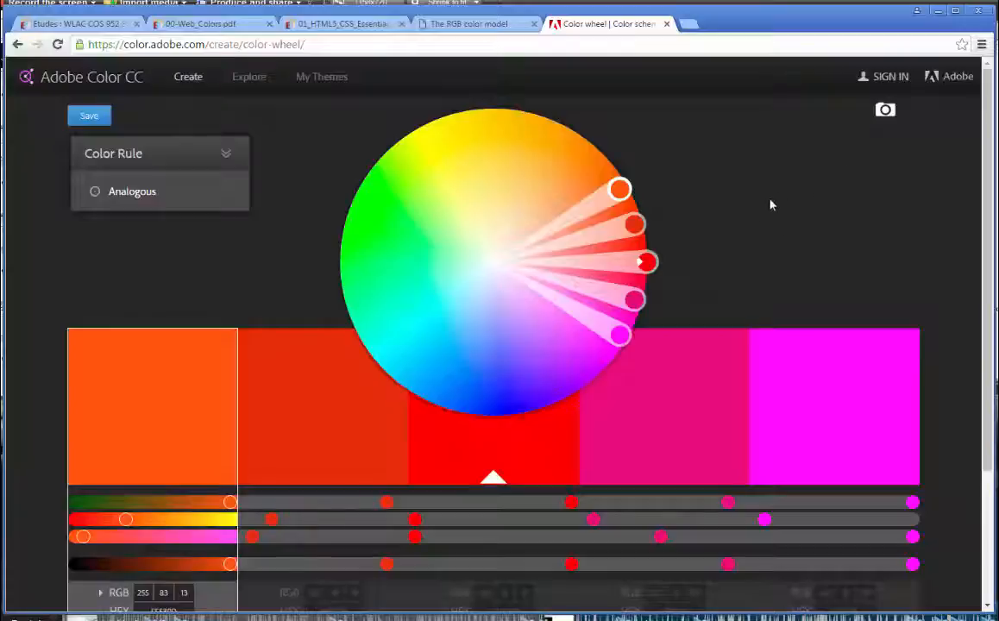
Move the analogous scheme's base color on the wheel to aqua at RGB 64, 255, 205, and on to purple at RGB 219, 54, 255.
{"action": "left_click_drag", "start_coordinate": [646, 261], "coordinate": [397, 325]}
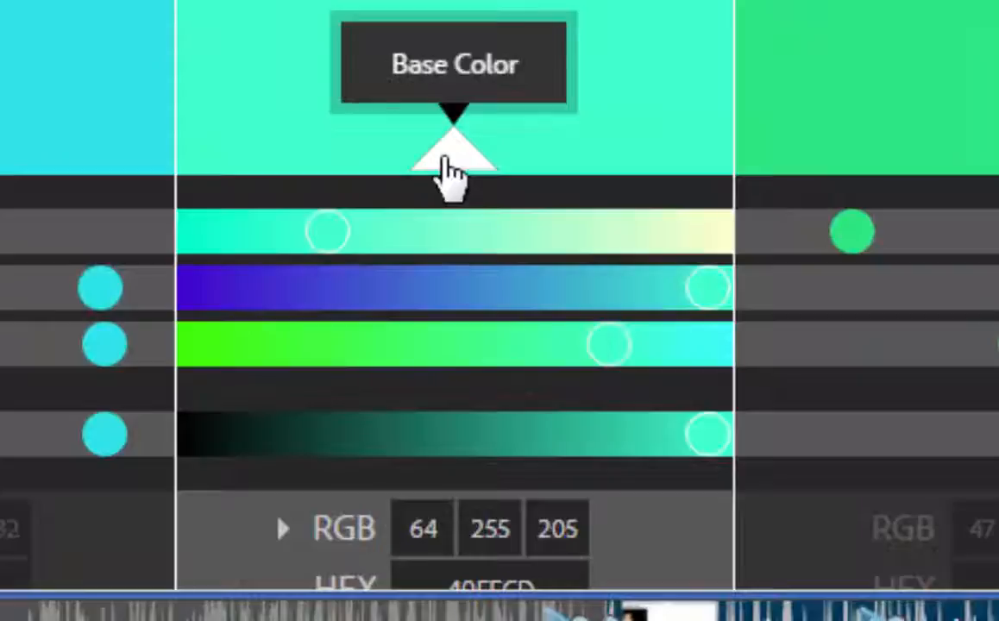
{"action": "left_click_drag", "start_coordinate": [397, 326], "coordinate": [589, 345]}
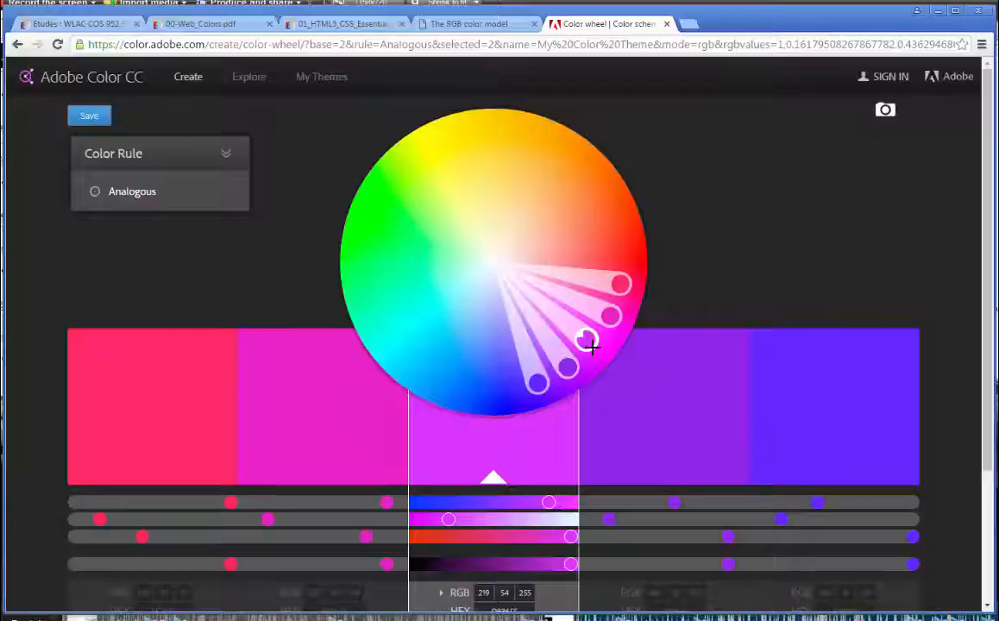
Try the Monochromatic, Triad and Complementary color rules in turn on the purple base color.
{"action": "left_click", "coordinate": [228, 158]}
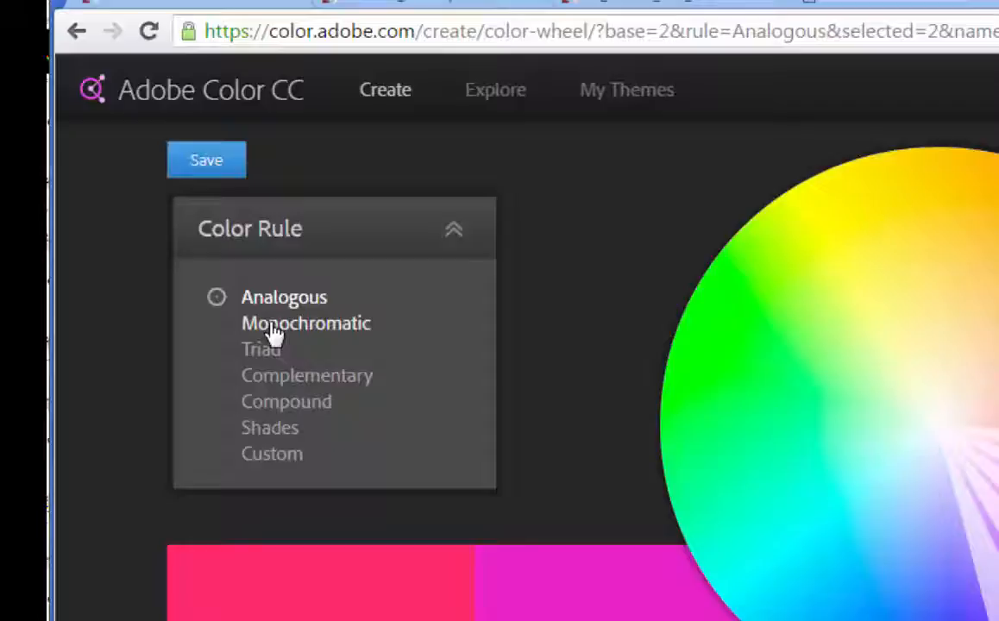
{"action": "left_click", "coordinate": [274, 333]}
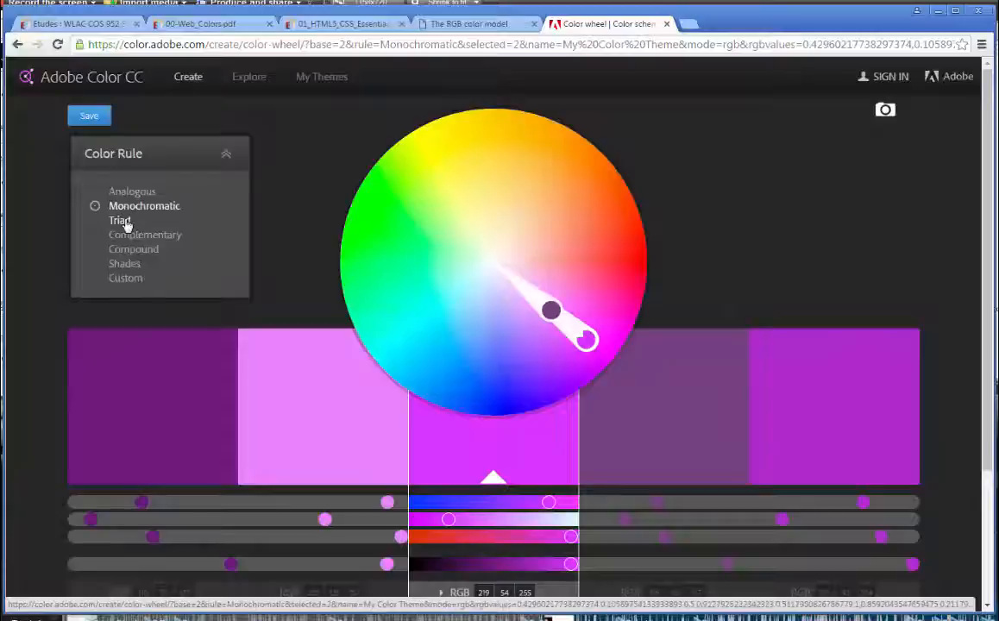
{"action": "left_click", "coordinate": [125, 221]}
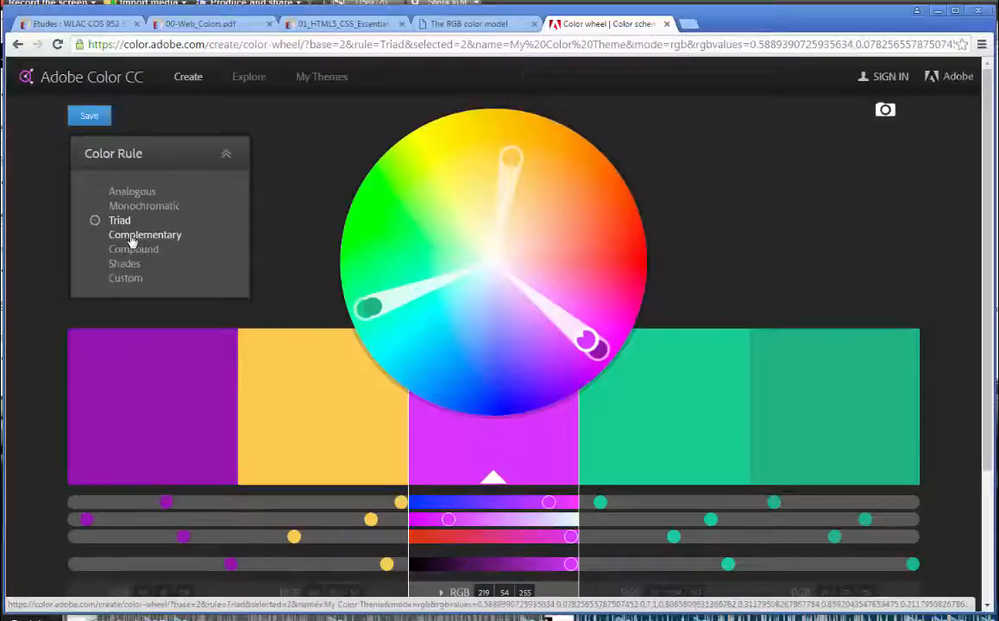
{"action": "left_click", "coordinate": [131, 238]}
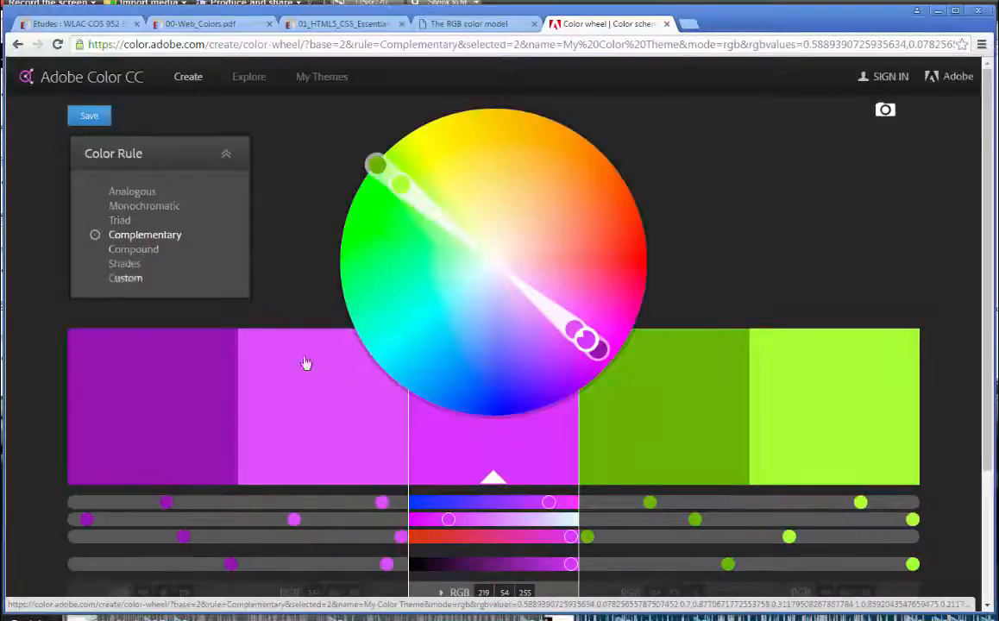
Move the complementary scheme's base color to blue at the wheel's edge, and on to light green at RGB 110, 255, 183.
{"action": "left_click_drag", "start_coordinate": [587, 338], "coordinate": [508, 420]}
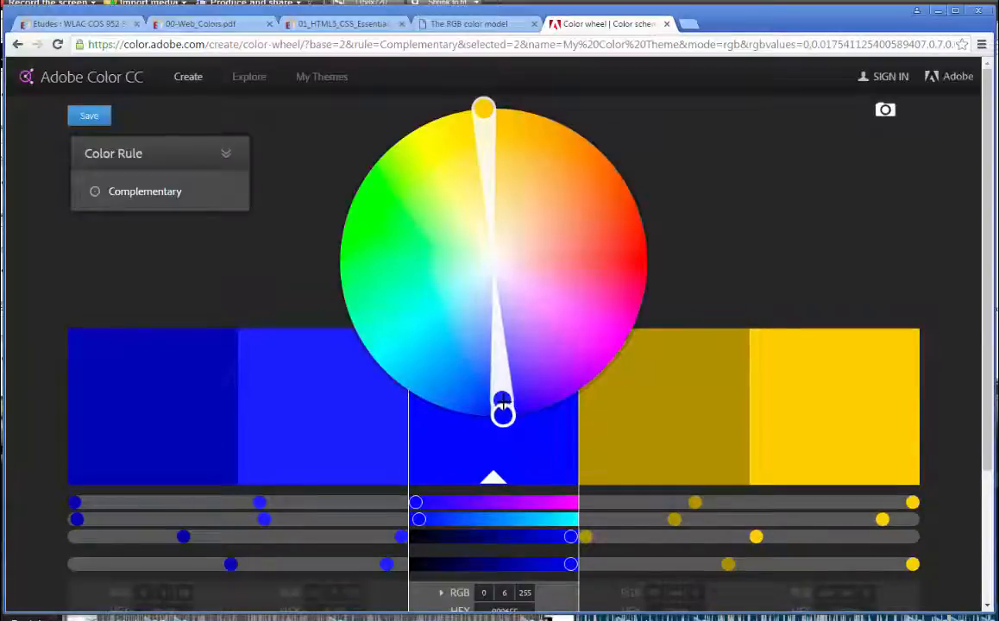
{"action": "left_click_drag", "start_coordinate": [506, 411], "coordinate": [385, 270]}
Try the Compound and Shades color rules, and move the base color to pale green at RGB 175, 255, 199.
{"action": "mouse_move", "coordinate": [160, 205]}
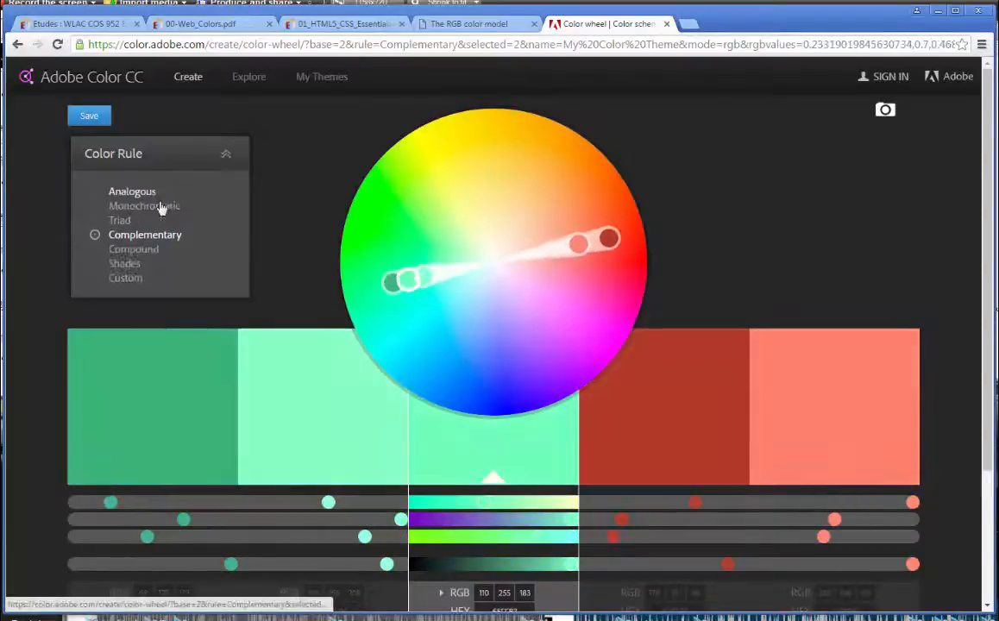
{"action": "left_click", "coordinate": [134, 250]}
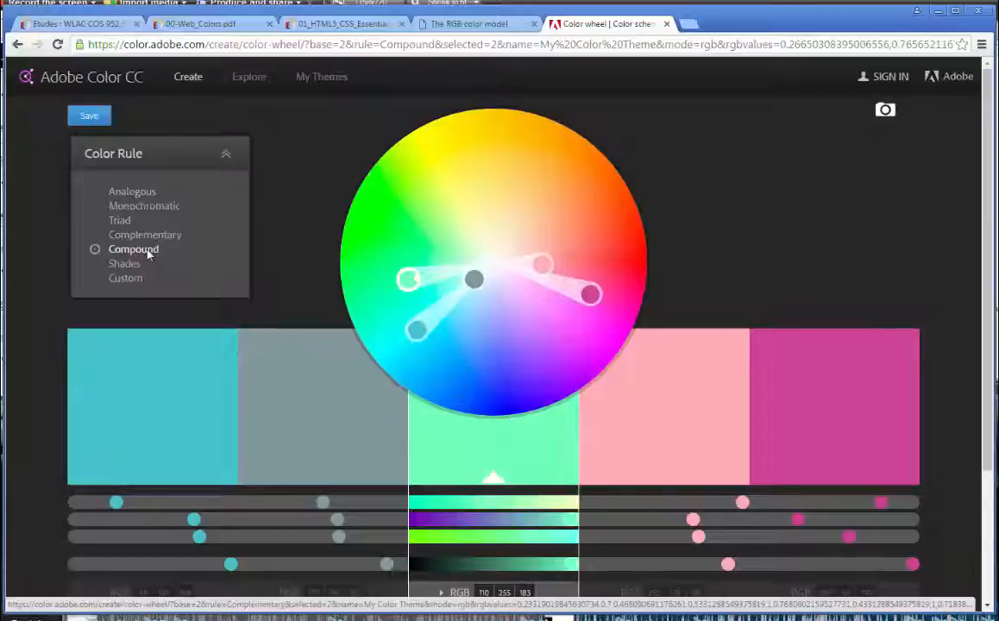
{"action": "left_click", "coordinate": [144, 265]}
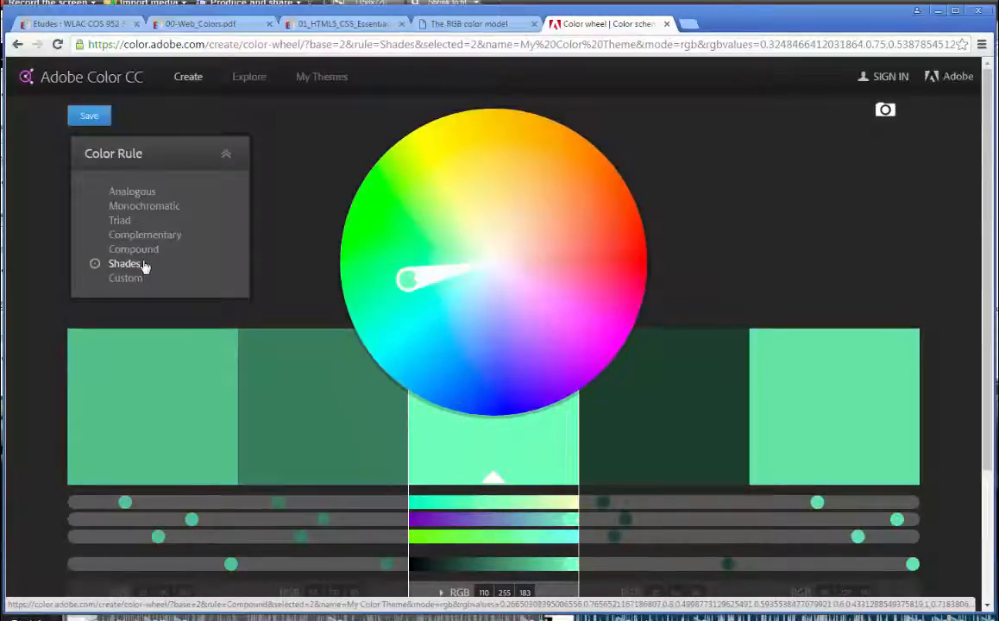
{"action": "left_click_drag", "start_coordinate": [409, 278], "coordinate": [443, 264]}
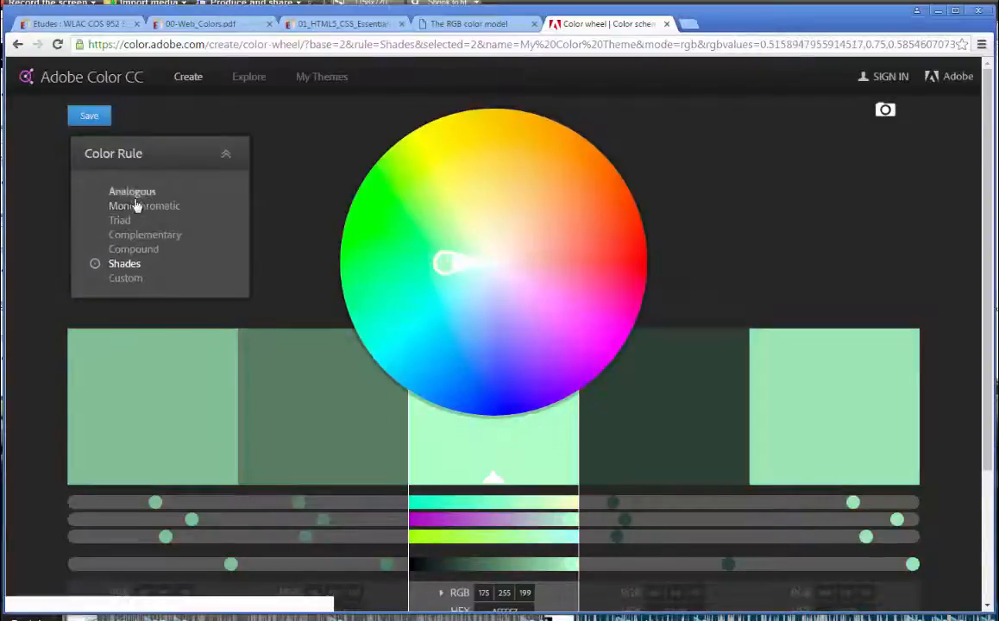
Apply the Monochromatic color rule and set the base color to RGB 255, 165, 0.
{"action": "left_click", "coordinate": [136, 205]}
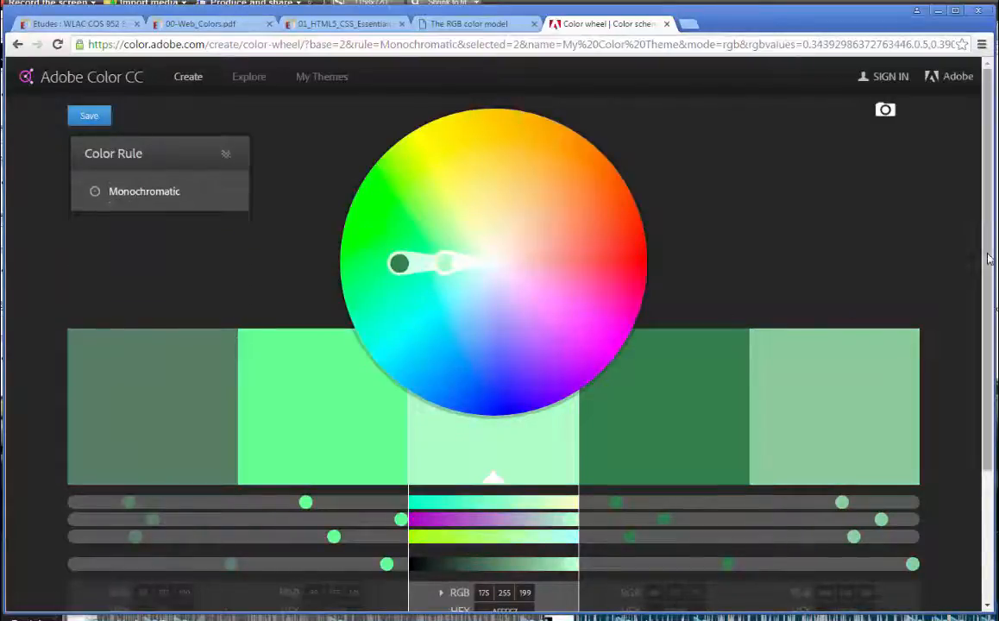
{"action": "left_click_drag", "start_coordinate": [987, 255], "coordinate": [986, 318]}
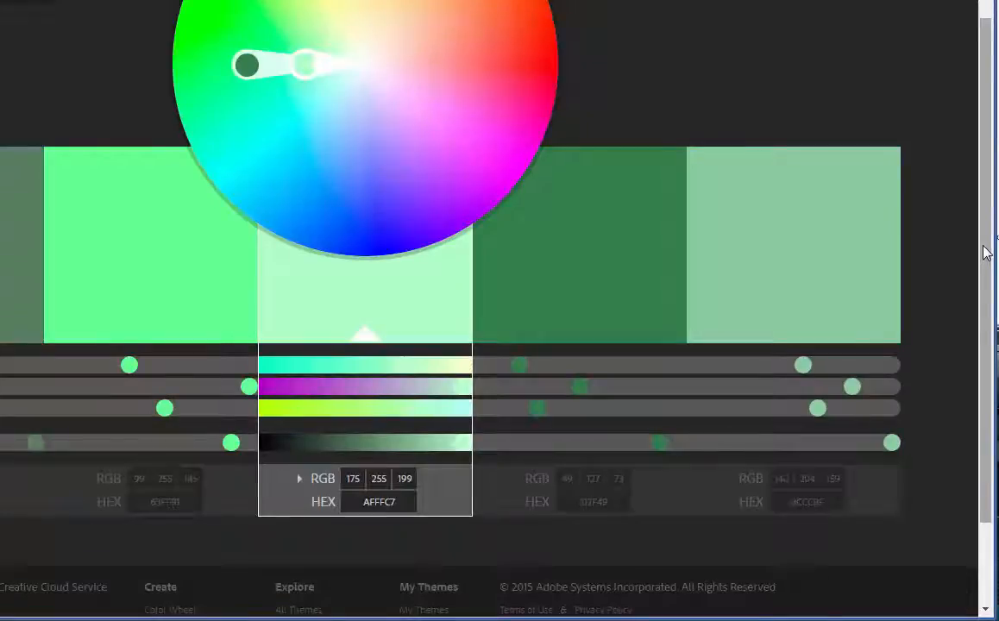
{"action": "left_click", "coordinate": [384, 504]}
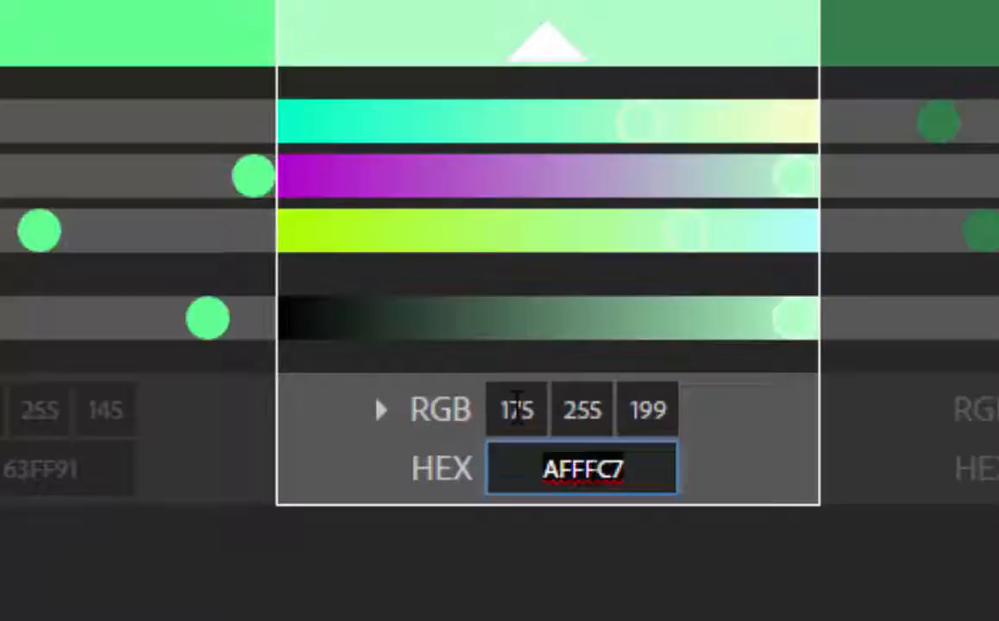
{"action": "left_click", "coordinate": [518, 410]}
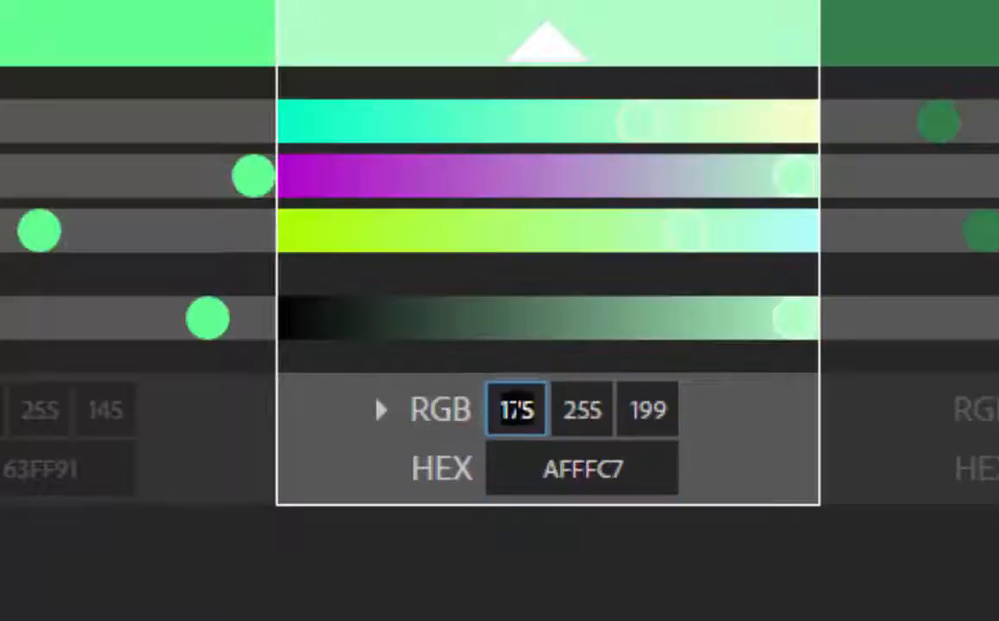
{"action": "type", "text": "255"}
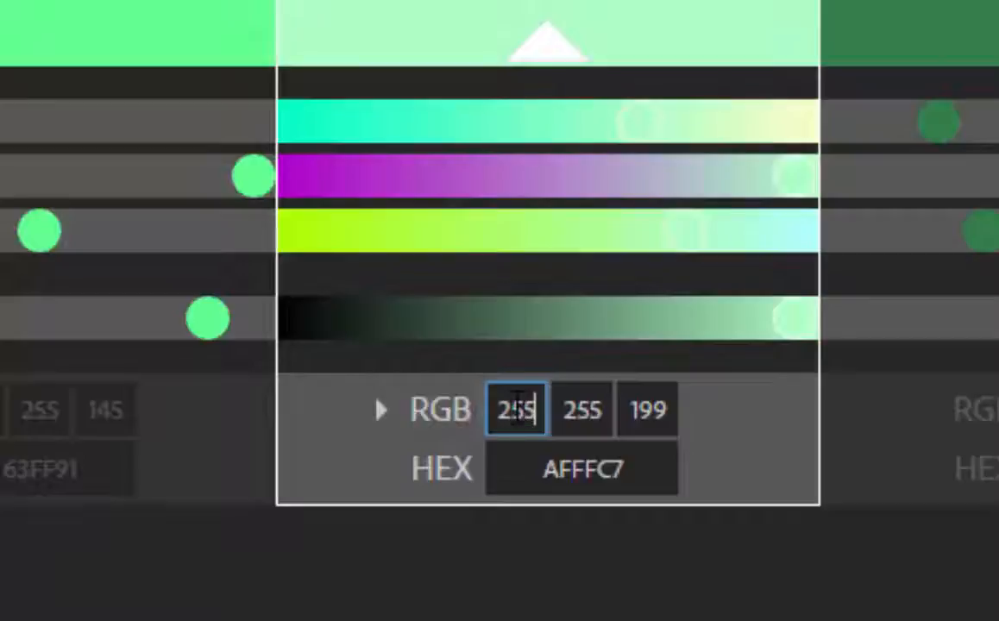
{"action": "key", "text": "Tab"}
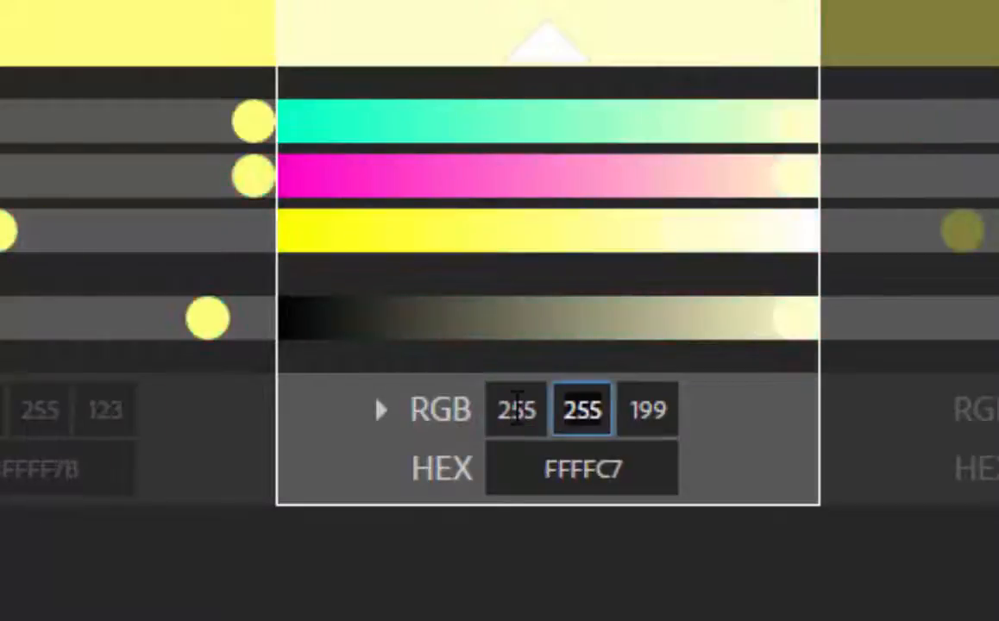
{"action": "type", "text": "165"}
{"action": "key", "text": "Tab"}
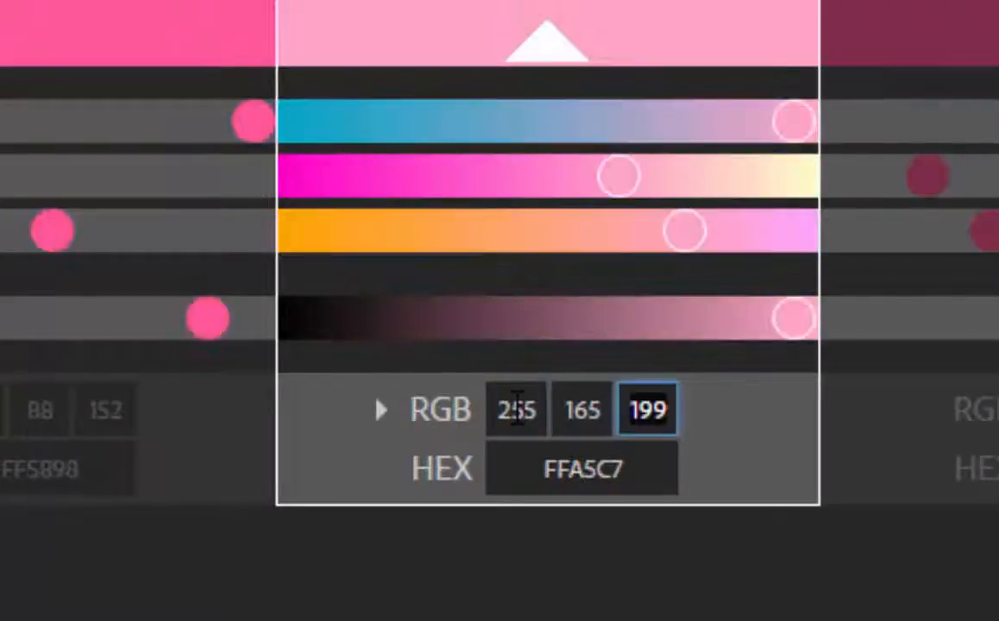
{"action": "type", "text": "0"}
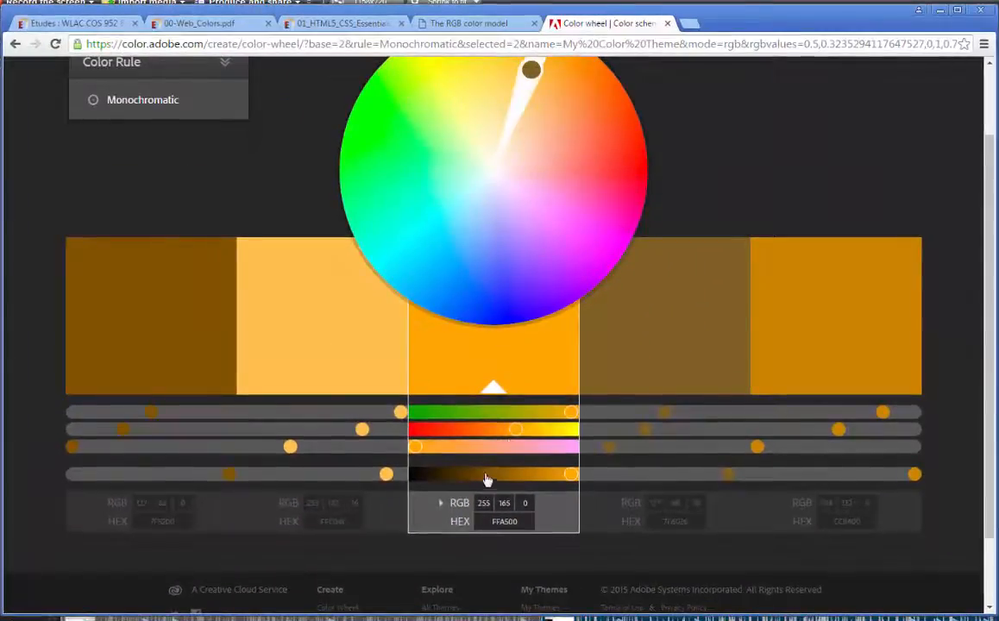
Preview the orange base color with the Complementary and Compound rules, and return the scheme to Monochromatic.
{"action": "scroll", "coordinate": [508, 447], "scroll_direction": "down", "scroll_amount": 1}
{"action": "scroll", "coordinate": [459, 401], "scroll_direction": "up", "scroll_amount": 2}
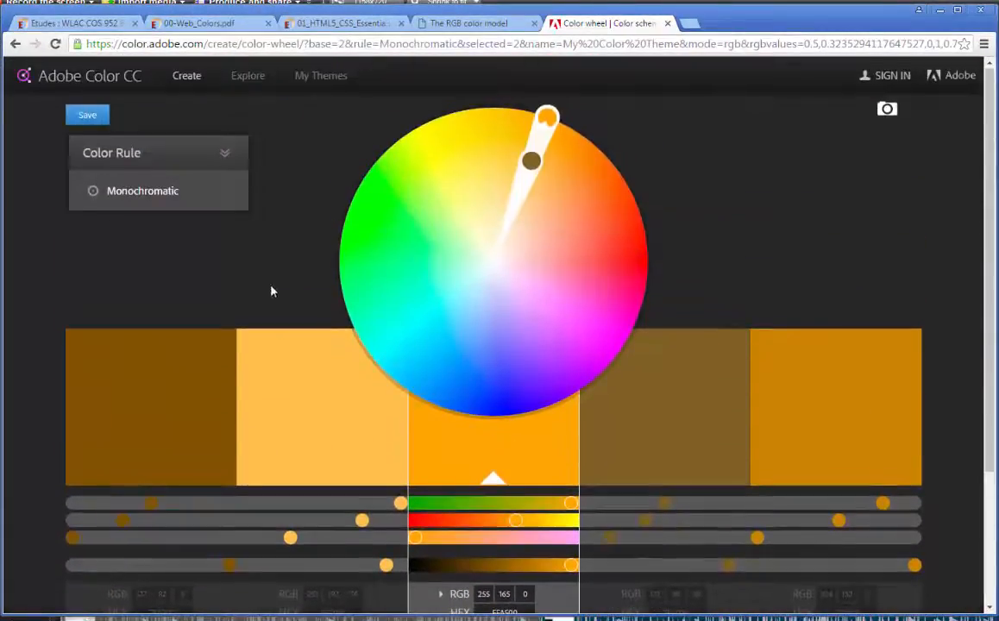
{"action": "left_click", "coordinate": [160, 200]}
{"action": "left_click", "coordinate": [145, 234]}
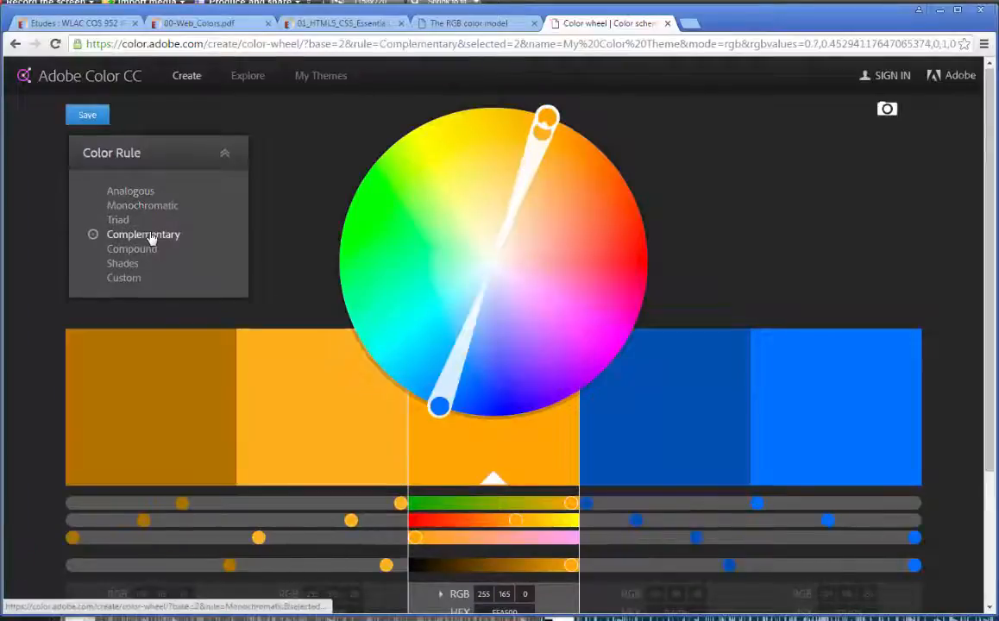
{"action": "left_click", "coordinate": [140, 250]}
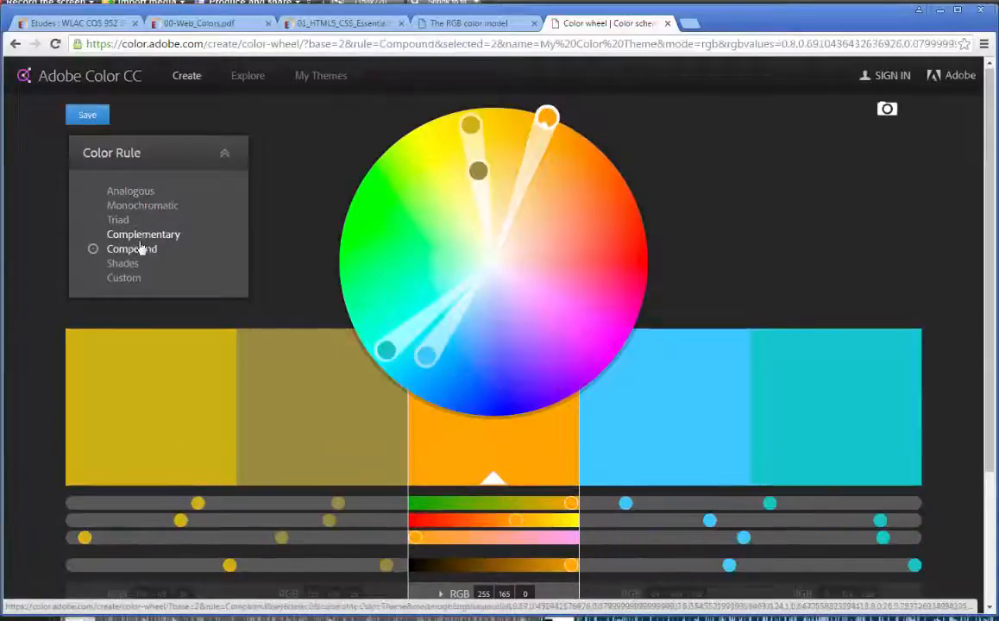
{"action": "left_click", "coordinate": [136, 207]}
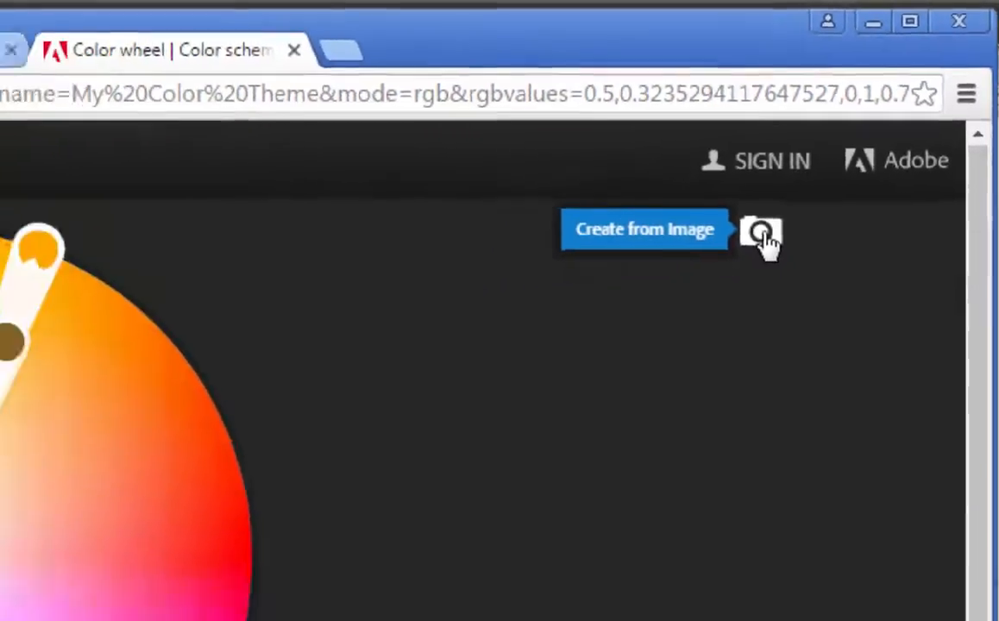
Create a color theme from the image colored-pencils.jpg on the Desktop.
{"action": "left_click", "coordinate": [677, 316]}
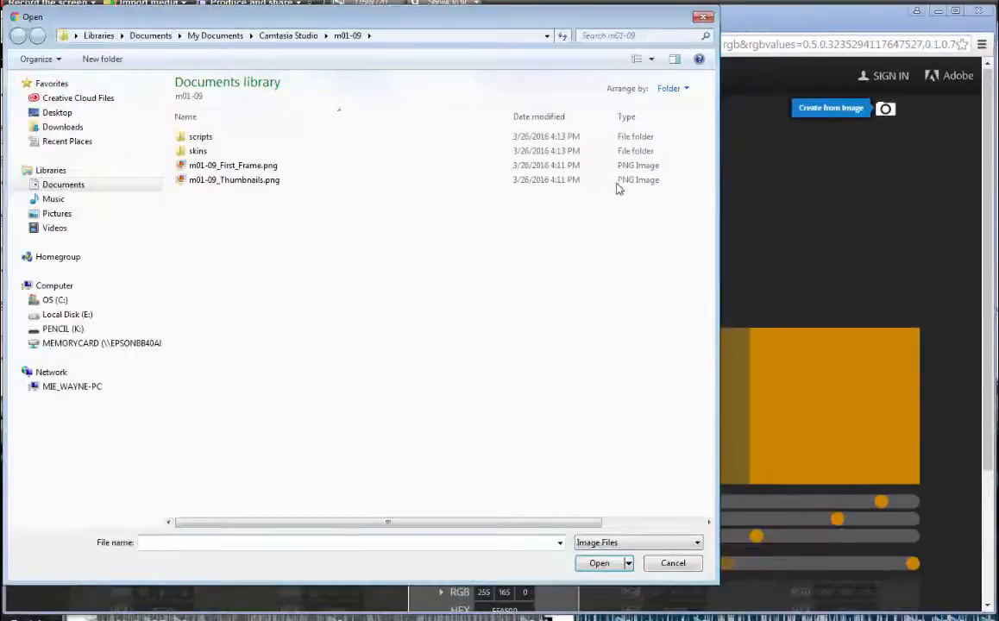
{"action": "left_click", "coordinate": [58, 114]}
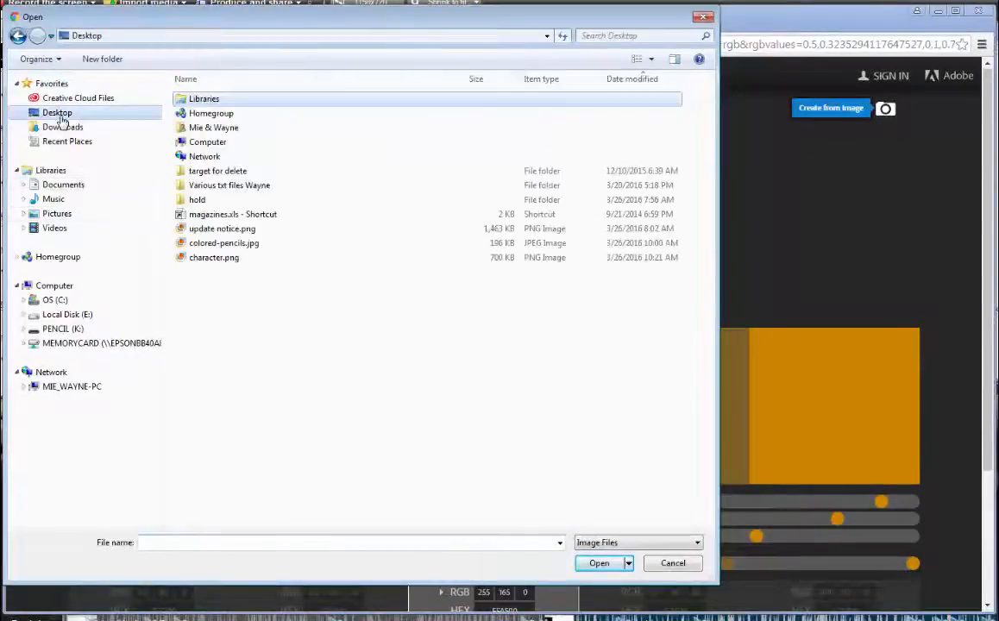
{"action": "left_click", "coordinate": [226, 247]}
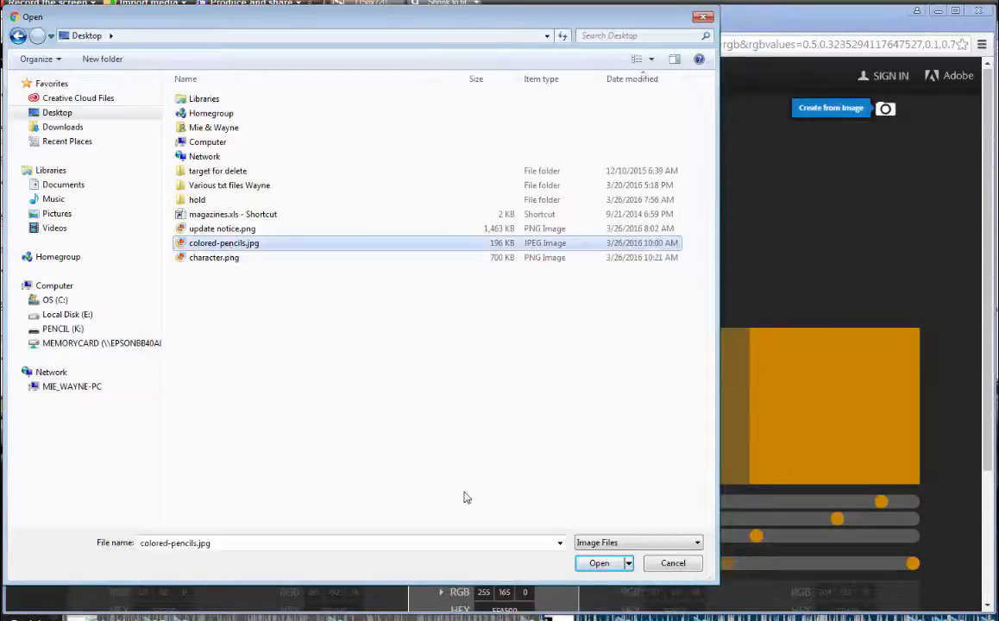
{"action": "left_click", "coordinate": [597, 563]}
Try the Bright, Muted, Deep, Dark and Custom color moods in turn on the pencil image.
{"action": "left_click", "coordinate": [85, 187]}
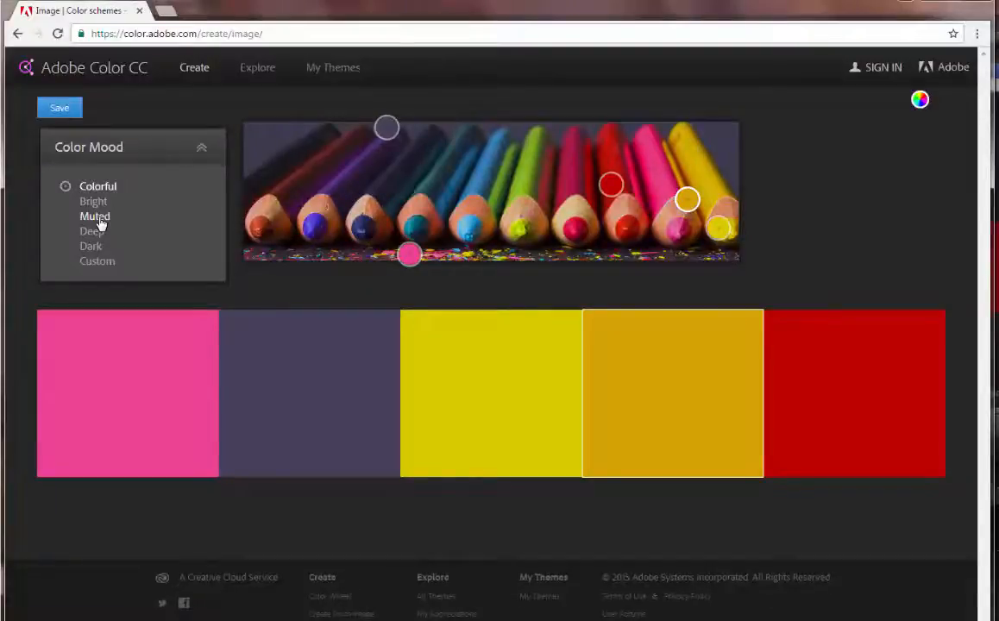
{"action": "left_click", "coordinate": [94, 204]}
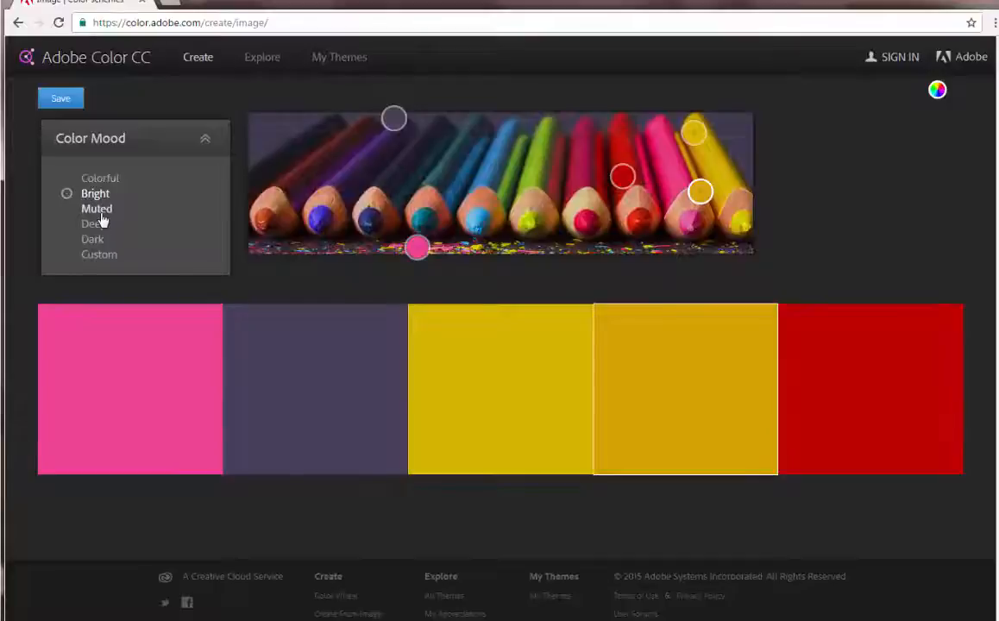
{"action": "left_click", "coordinate": [101, 213]}
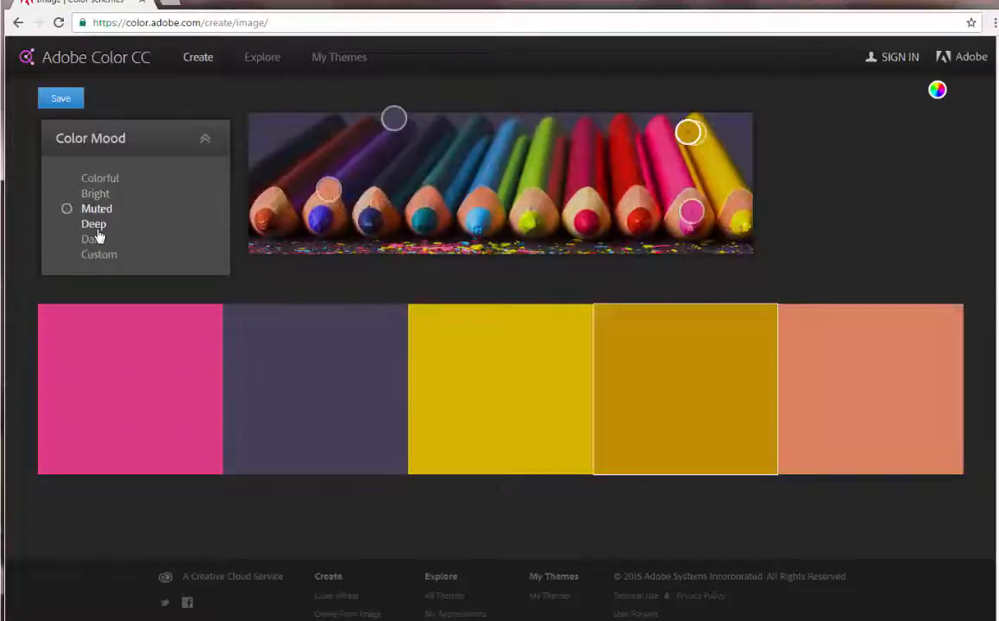
{"action": "left_click", "coordinate": [92, 225]}
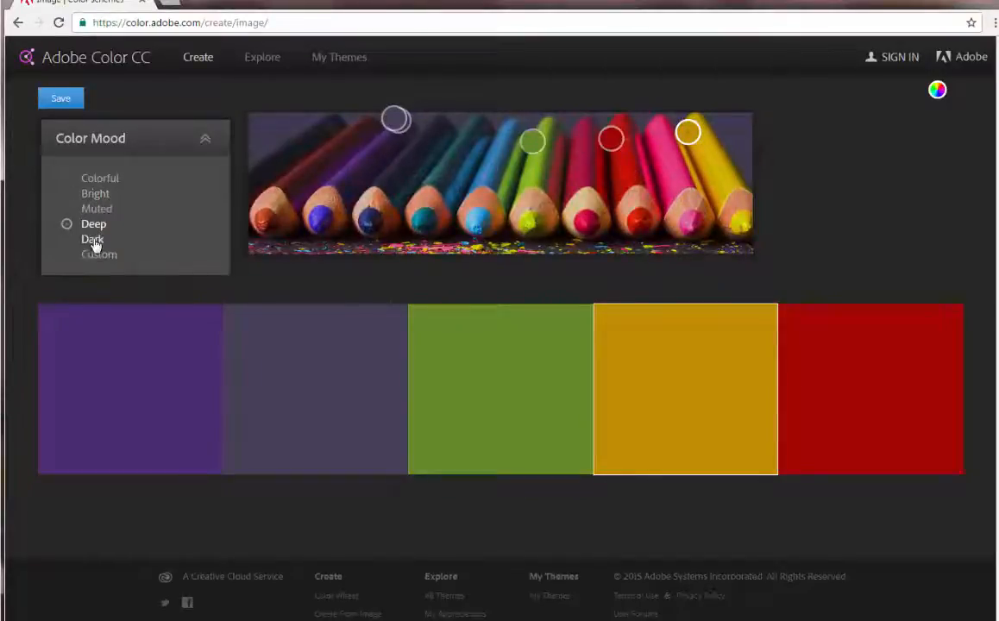
{"action": "left_click", "coordinate": [93, 239]}
{"action": "left_click", "coordinate": [110, 257]}
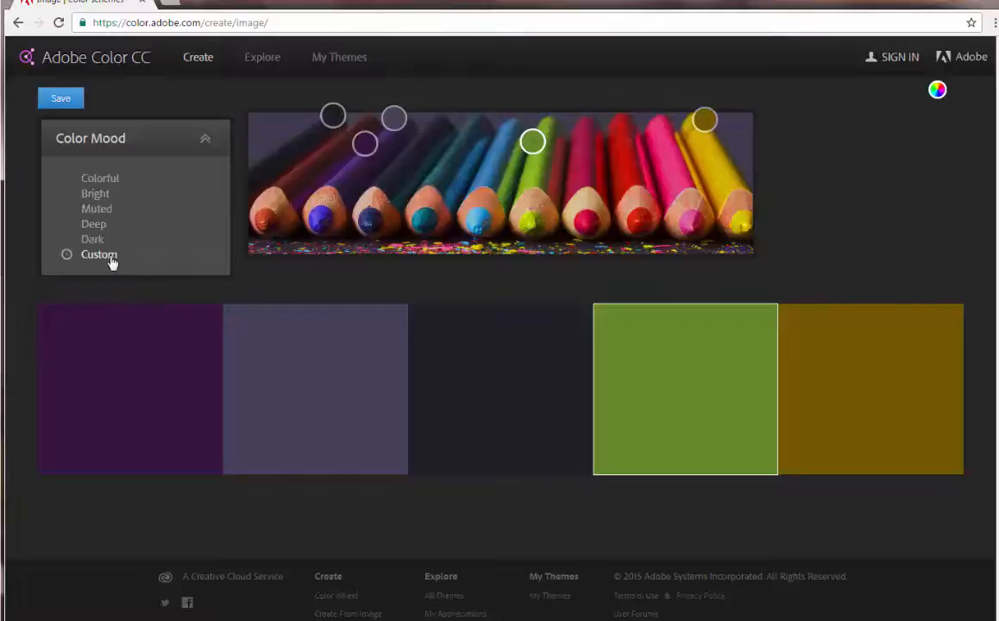
Apply the Muted color mood and move the salmon color's sample point to a dark blue area between the teal and light blue pencils.
{"action": "left_click", "coordinate": [103, 210]}
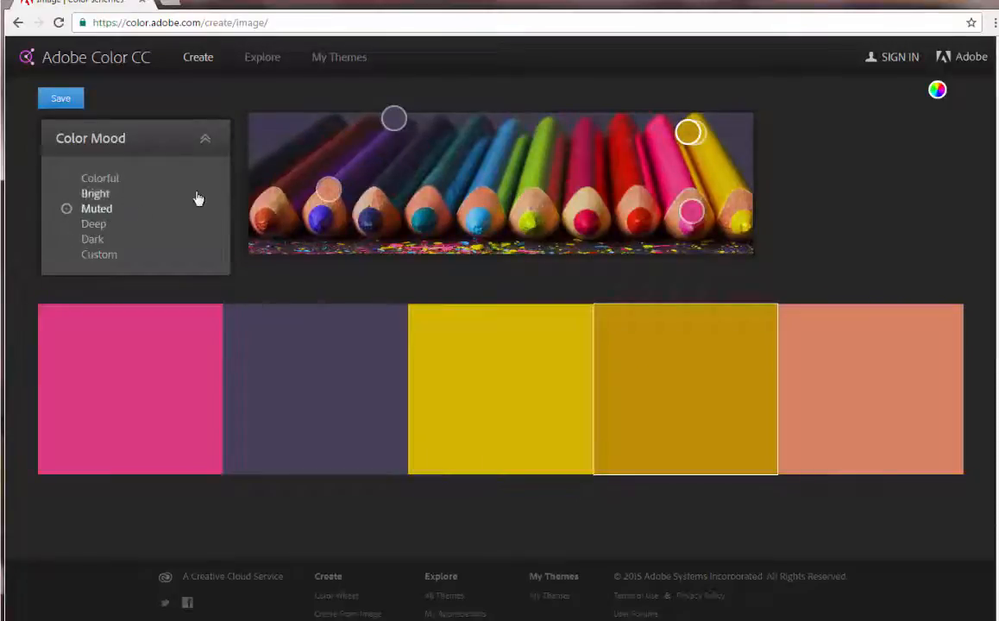
{"action": "left_click_drag", "start_coordinate": [328, 188], "coordinate": [462, 191]}
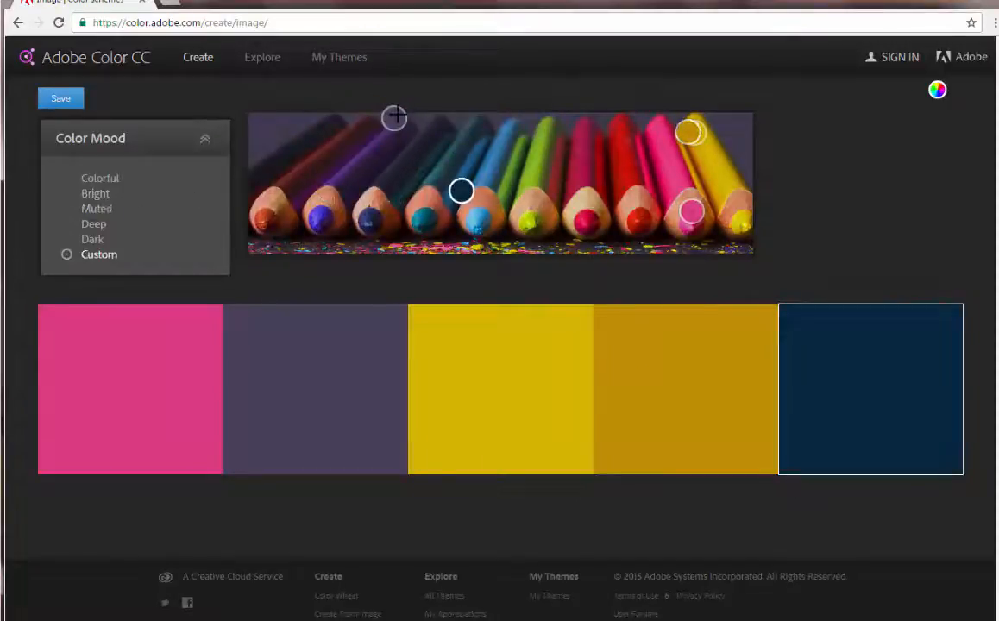
Move the grey-purple sample point onto the dark red pencil and the gold sample point onto the crimson pencil.
{"action": "left_click_drag", "start_coordinate": [394, 118], "coordinate": [303, 165]}
{"action": "mouse_move", "coordinate": [681, 123]}
{"action": "left_mouse_down"}
{"action": "mouse_move", "coordinate": [682, 62]}
{"action": "mouse_move", "coordinate": [579, 167]}
{"action": "left_mouse_up"}
Compare the Deep, Bright, Colorful and Muted color moods on the pencil image, and settle on Deep.
{"action": "left_click", "coordinate": [95, 223]}
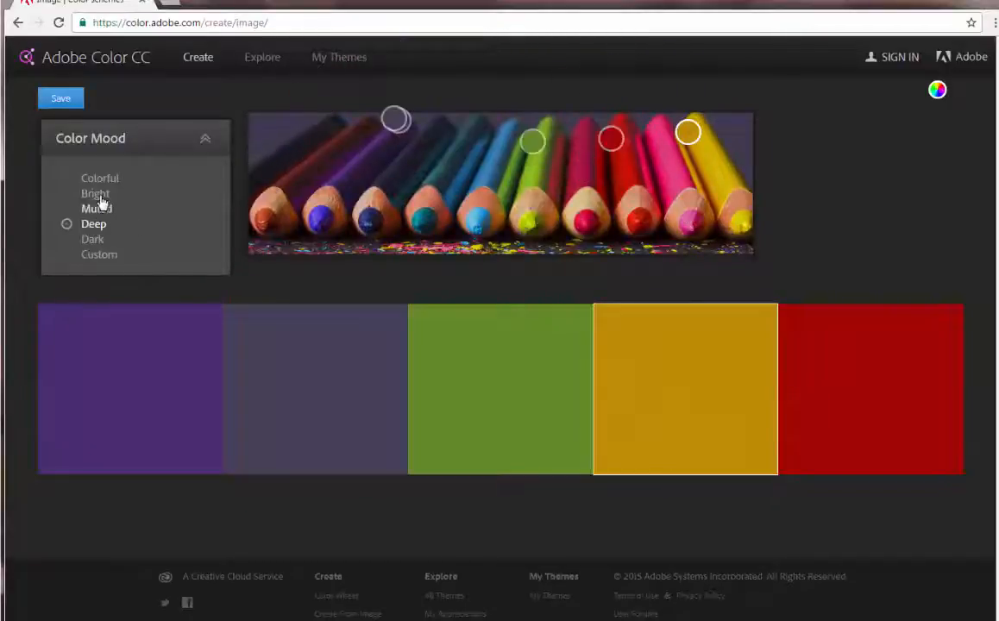
{"action": "left_click", "coordinate": [99, 193]}
{"action": "left_click", "coordinate": [101, 178]}
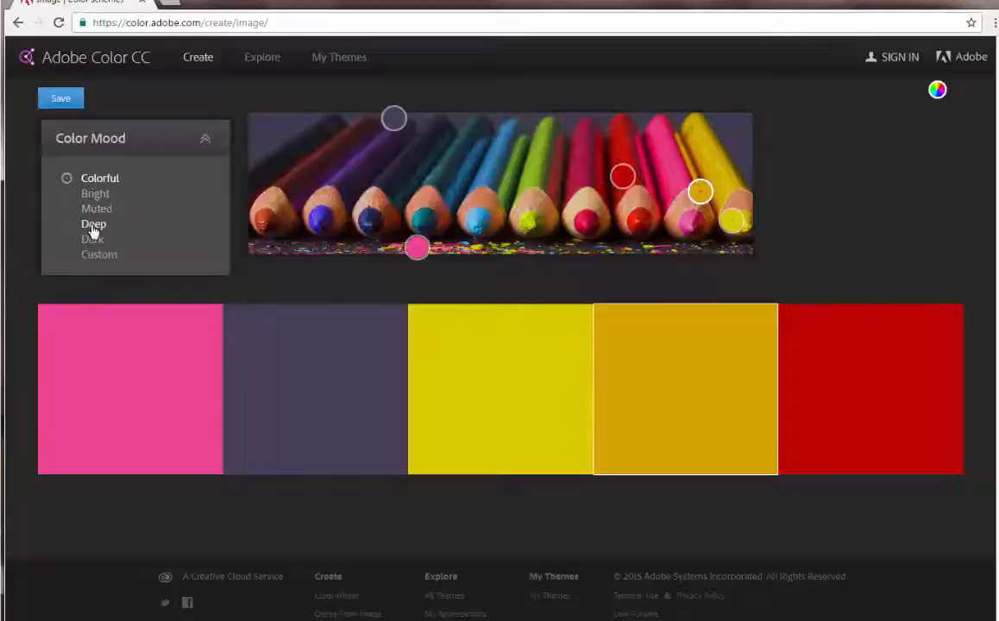
{"action": "left_click", "coordinate": [94, 226]}
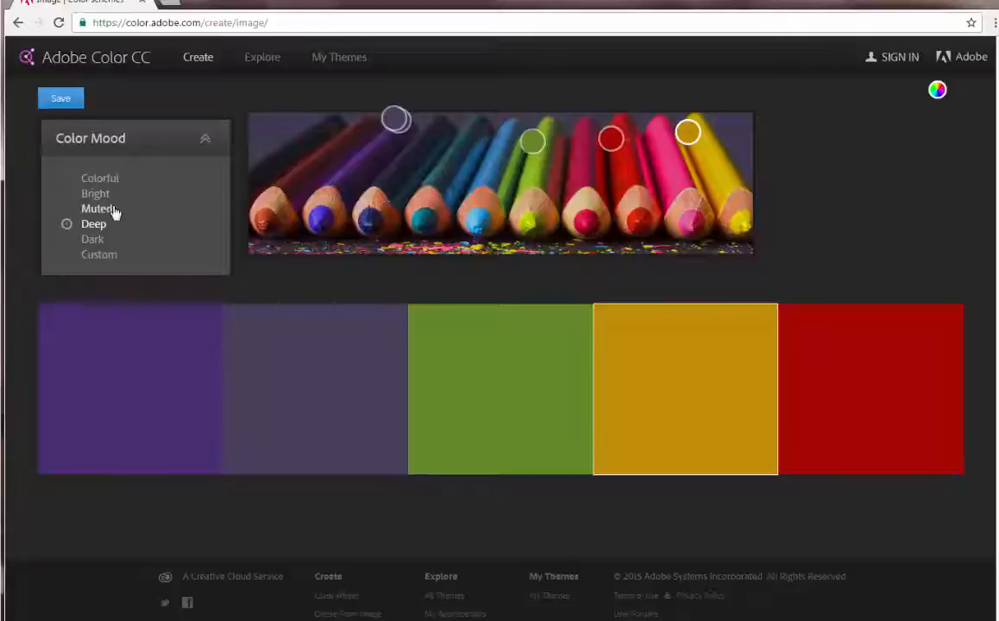
{"action": "left_click", "coordinate": [108, 208]}
{"action": "left_click", "coordinate": [95, 229]}
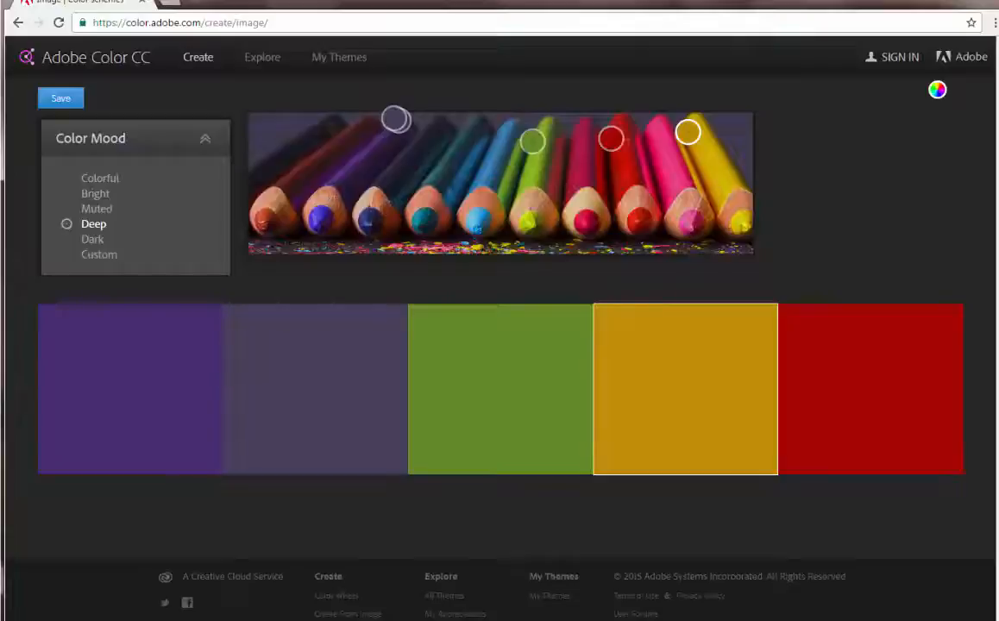
Open the Snipping Tool and capture the five palette swatches with a Rectangular Snip.
{"action": "key", "text": "super"}
{"action": "left_click", "coordinate": [38, 617]}
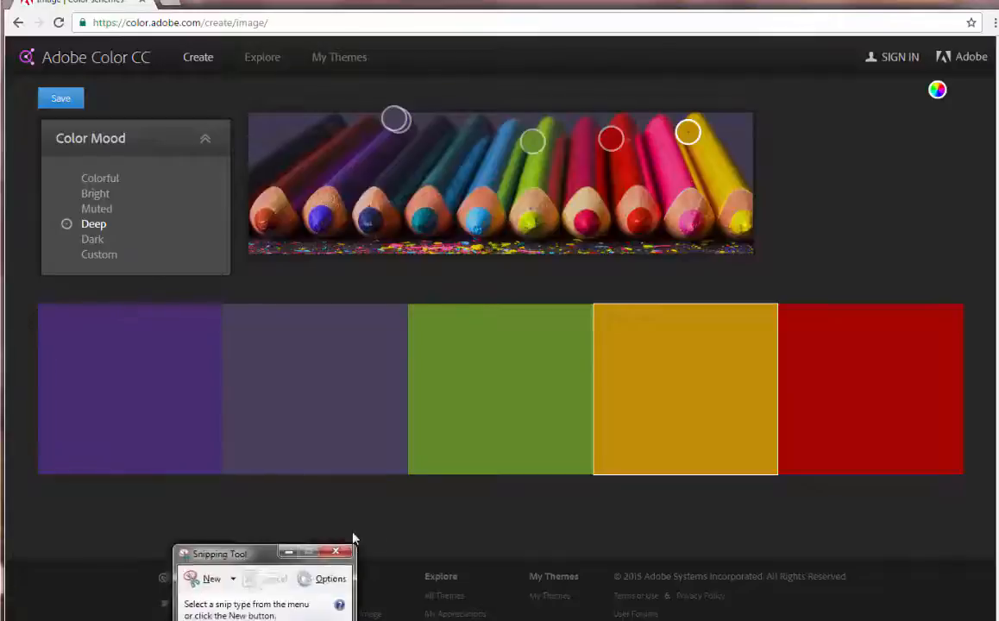
{"action": "left_click_drag", "start_coordinate": [260, 556], "coordinate": [245, 292]}
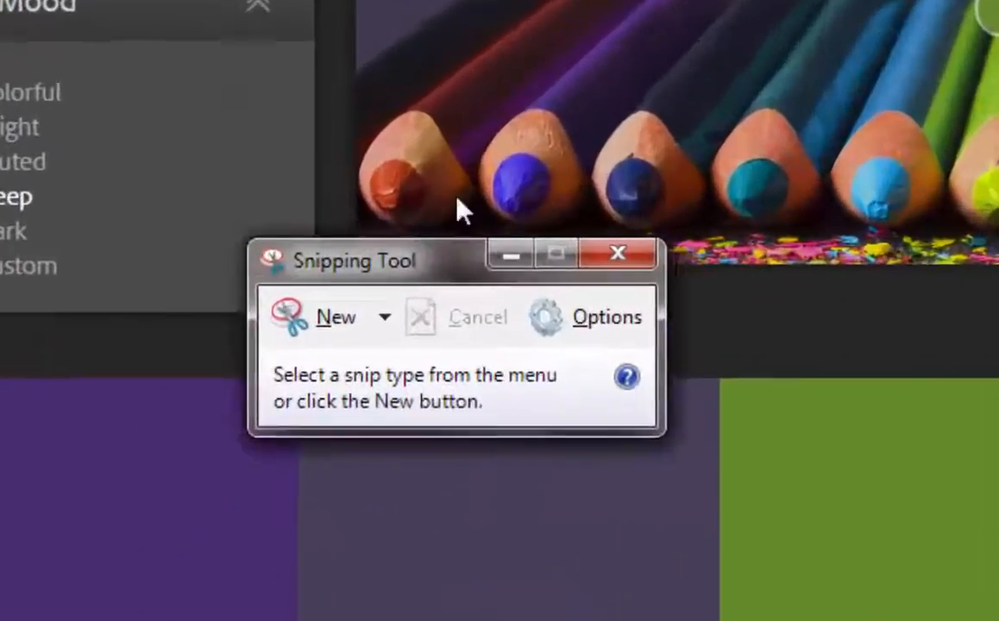
{"action": "left_click_drag", "start_coordinate": [459, 203], "coordinate": [424, 123]}
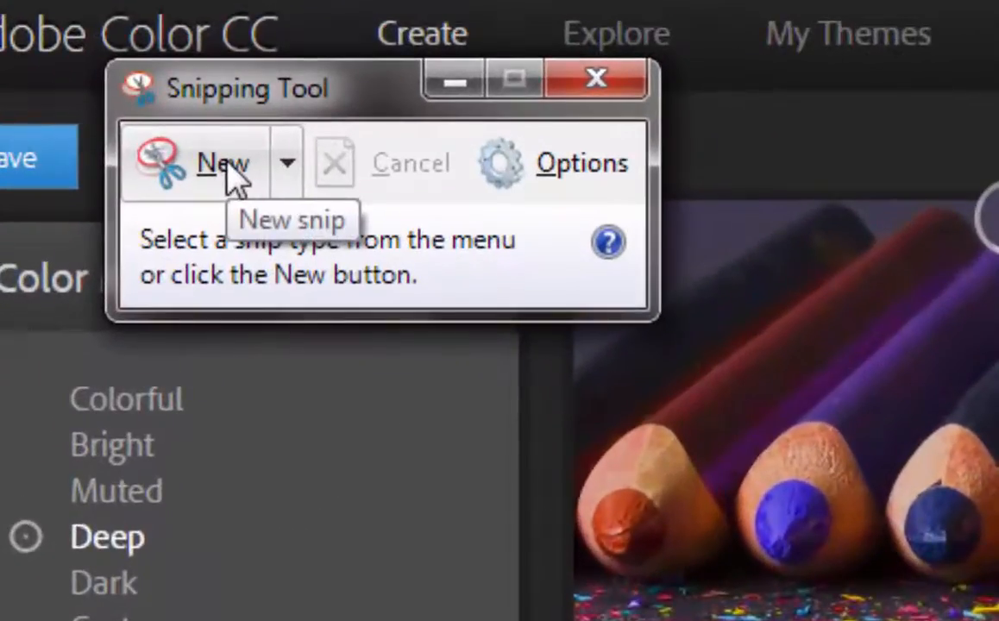
{"action": "left_click", "coordinate": [287, 168]}
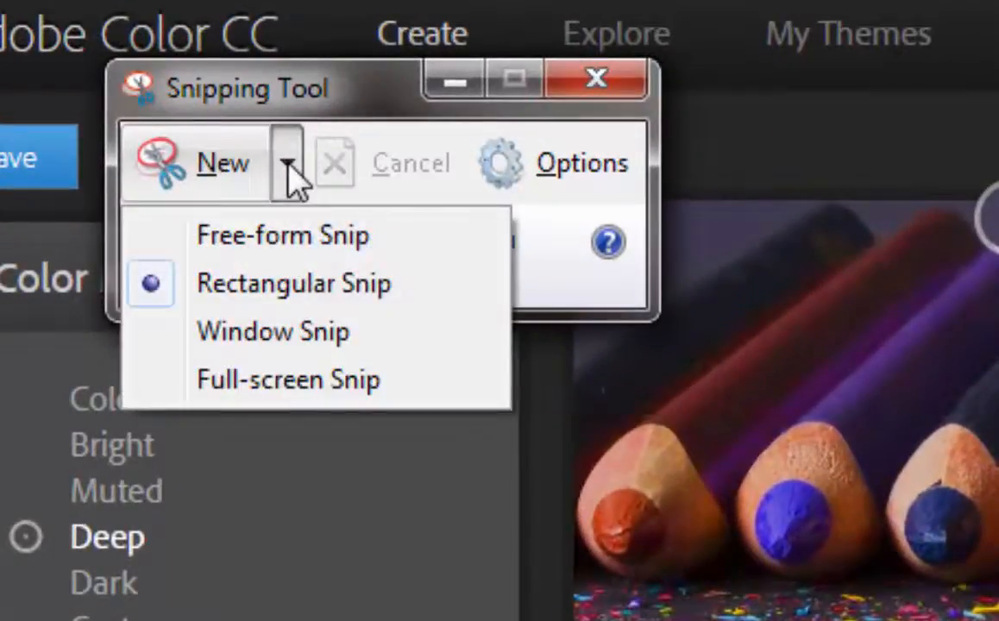
{"action": "left_click", "coordinate": [314, 289]}
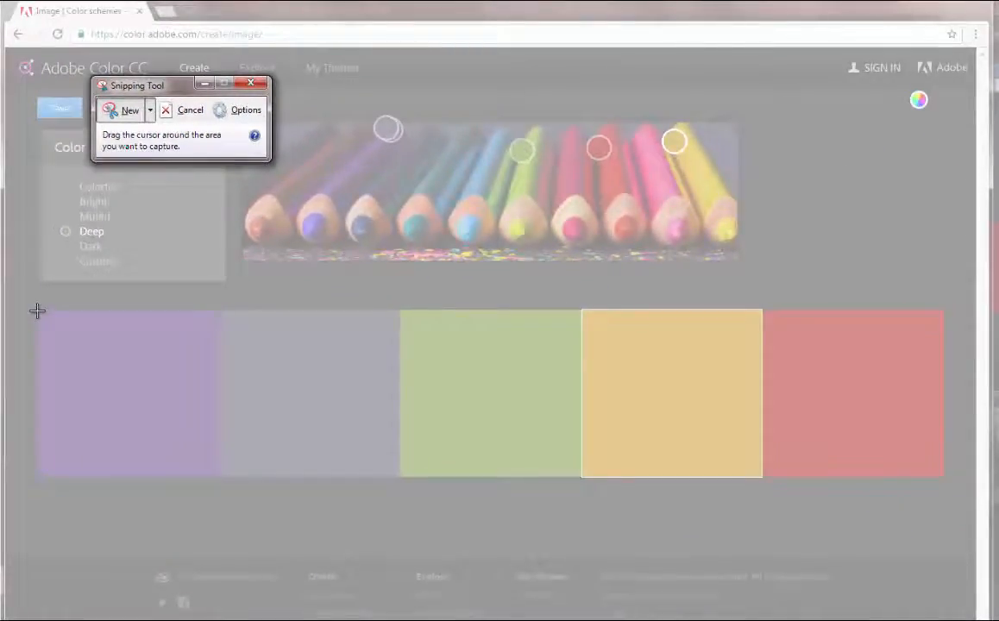
{"action": "left_click_drag", "start_coordinate": [37, 311], "coordinate": [946, 477]}
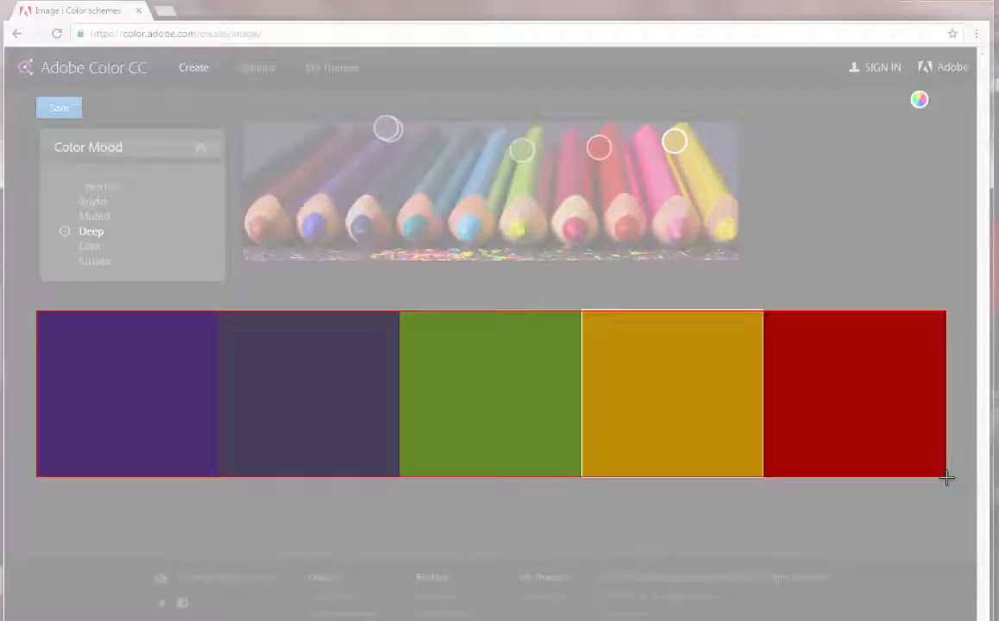
{"action": "left_click_drag", "start_coordinate": [945, 477], "coordinate": [946, 477]}
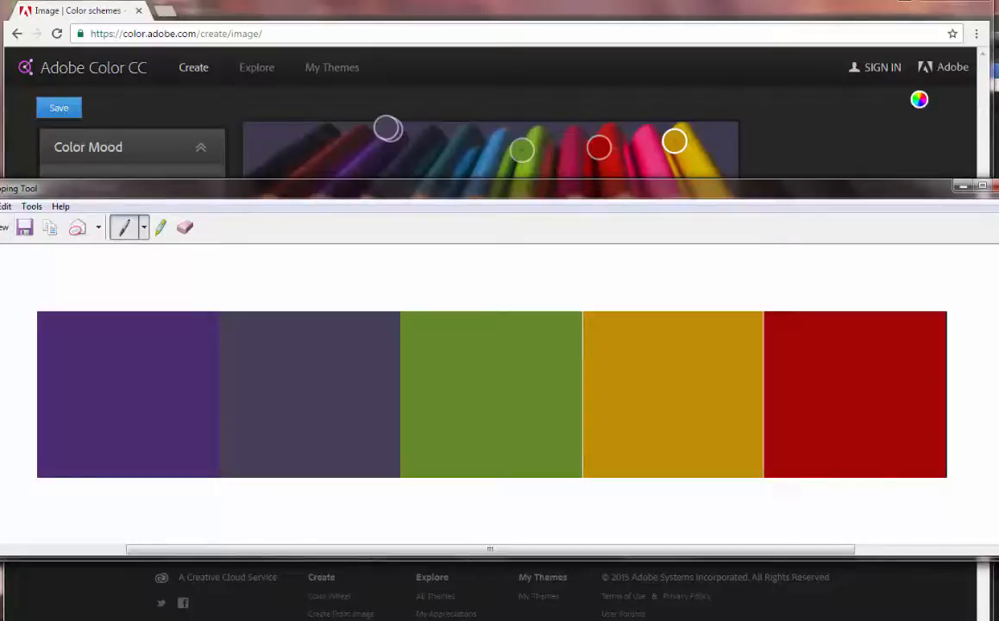
Begin saving the snip to a file and choose the Desktop as its location.
{"action": "left_click", "coordinate": [0, 206]}
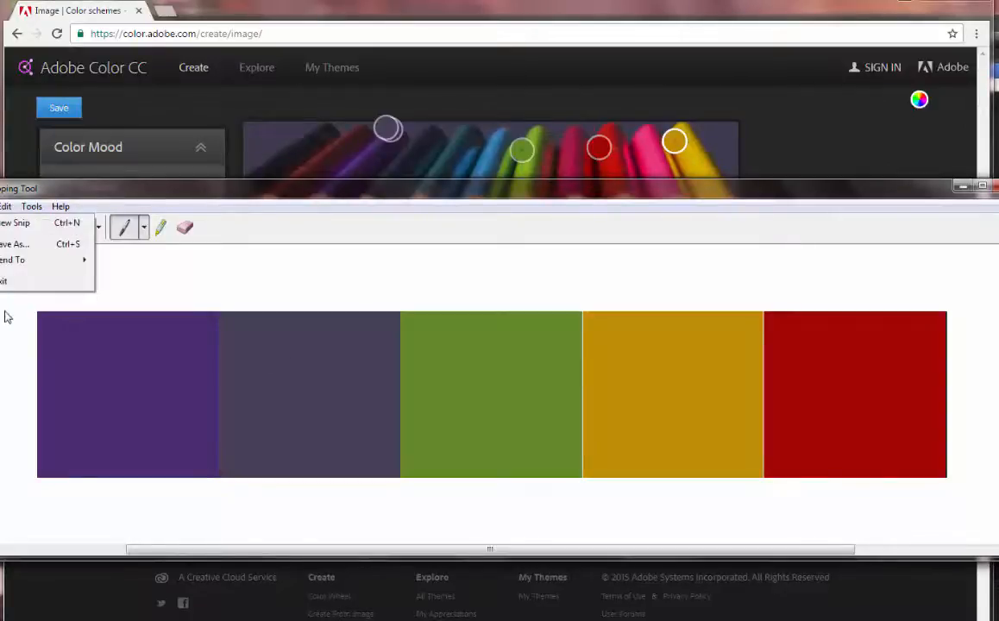
{"action": "left_click", "coordinate": [17, 244]}
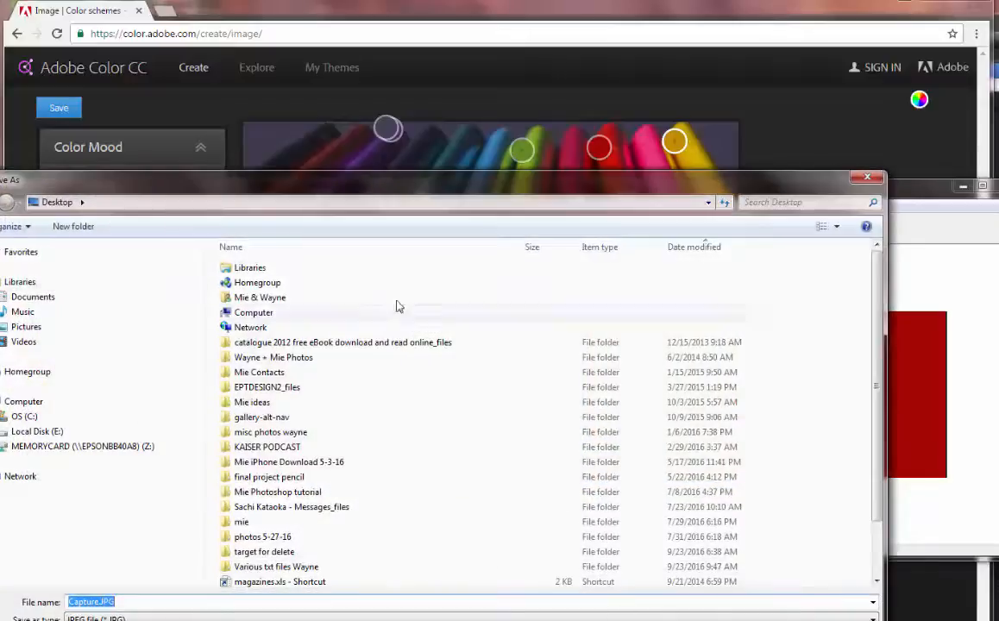
{"action": "left_click", "coordinate": [37, 300]}
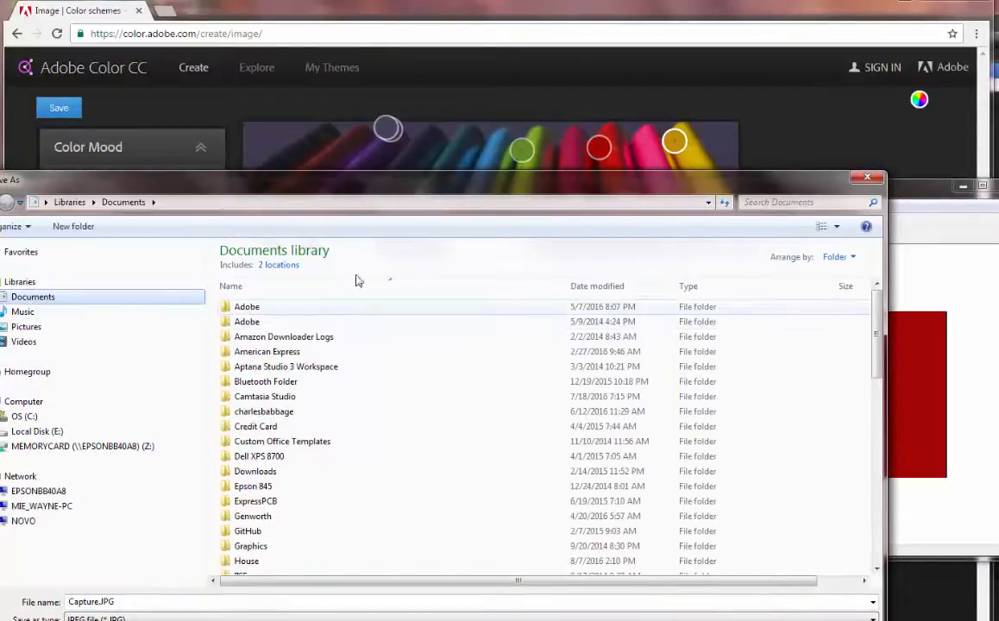
{"action": "left_click_drag", "start_coordinate": [358, 187], "coordinate": [434, 112]}
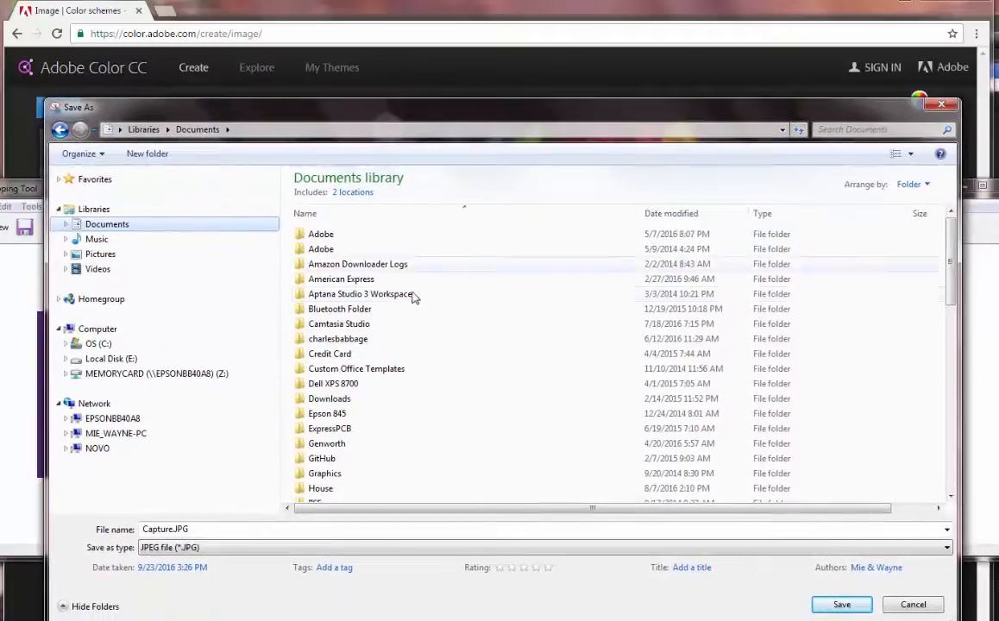
{"action": "double_click", "coordinate": [319, 250]}
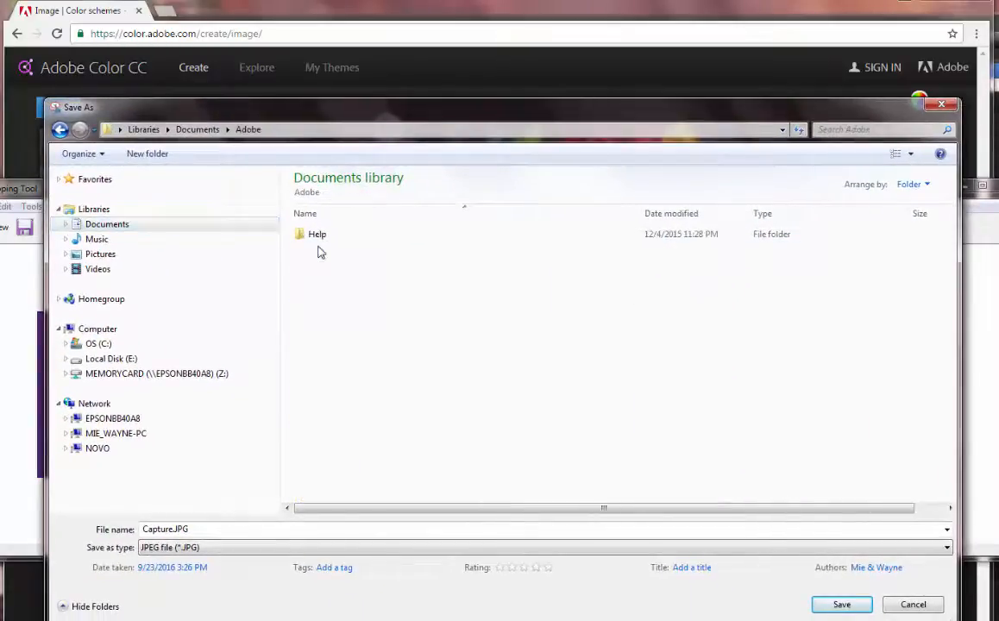
{"action": "left_click", "coordinate": [95, 225]}
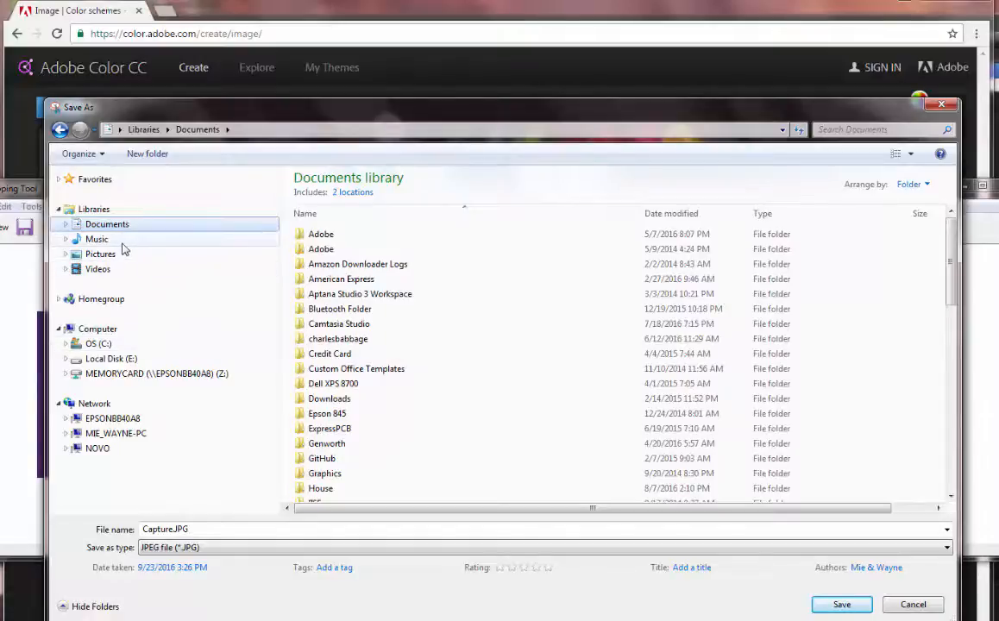
{"action": "left_click", "coordinate": [97, 182]}
{"action": "left_click", "coordinate": [59, 181]}
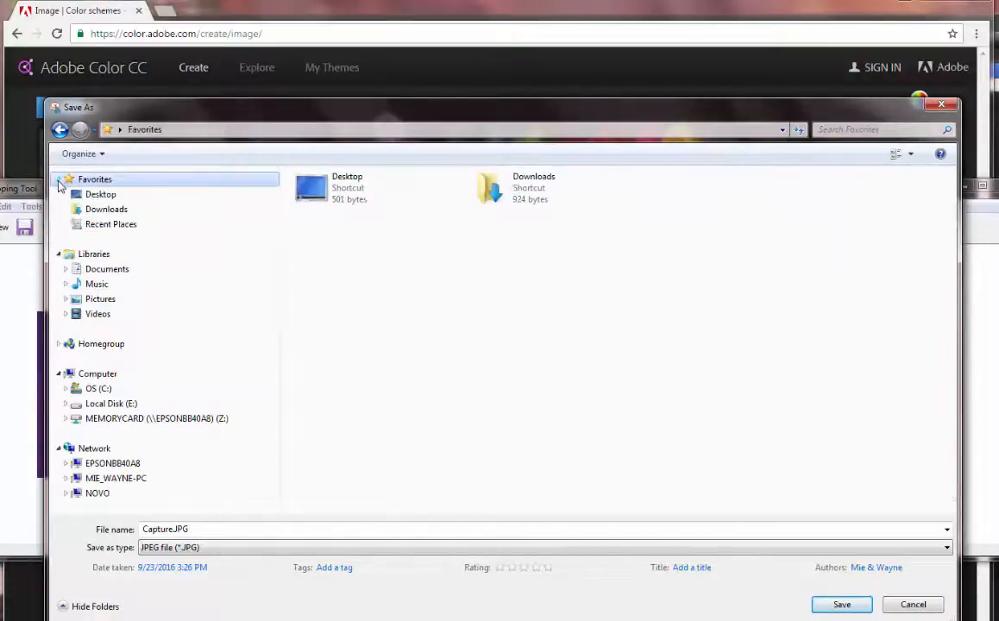
{"action": "left_click", "coordinate": [316, 188]}
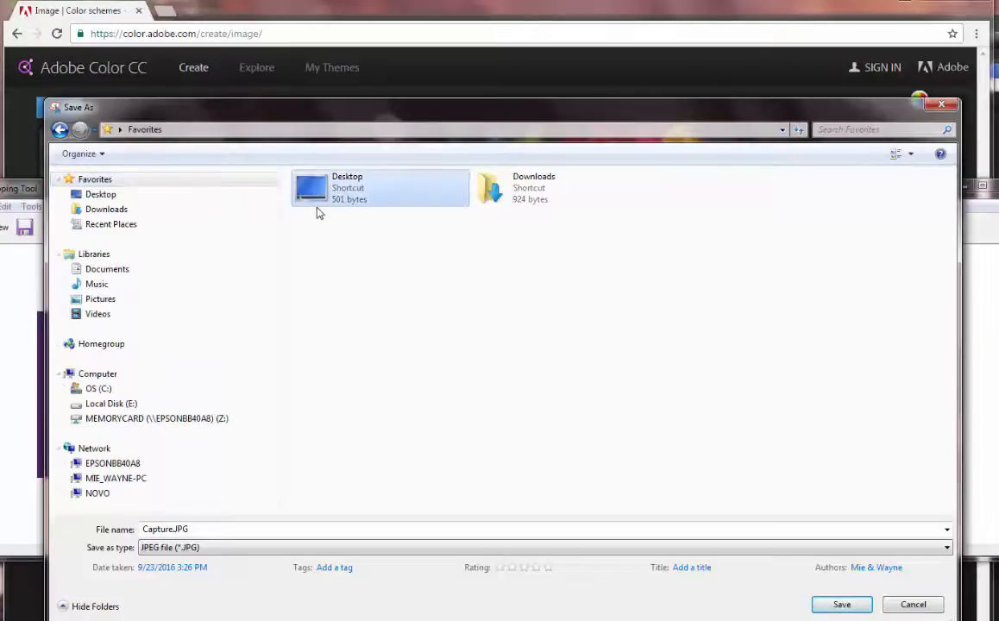
{"action": "double_click", "coordinate": [315, 198]}
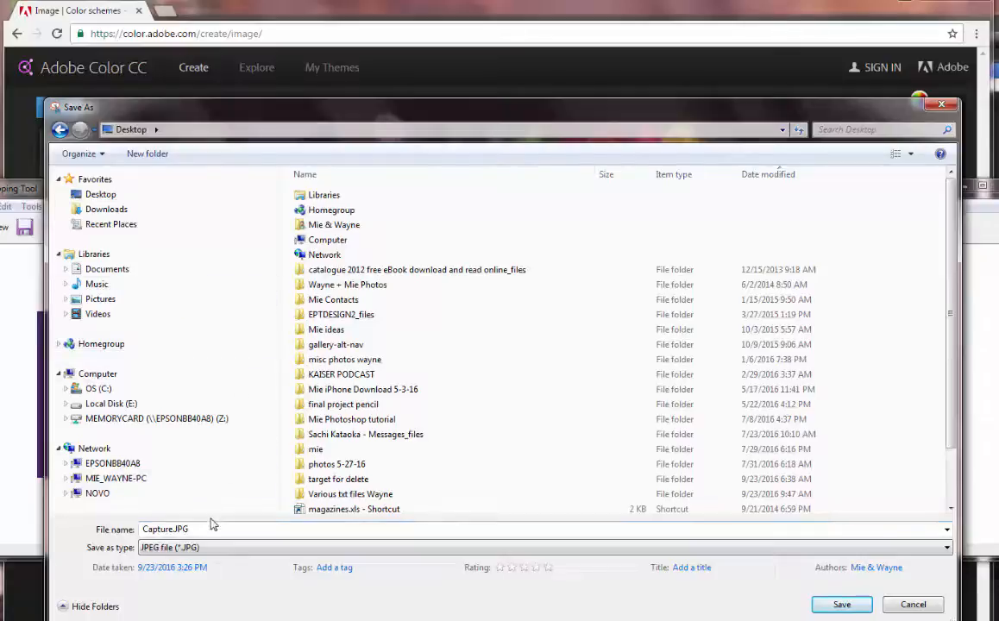
Name the snip color_set.jpg and save it as a JPEG file.
{"action": "left_click_drag", "start_coordinate": [199, 531], "coordinate": [74, 528]}
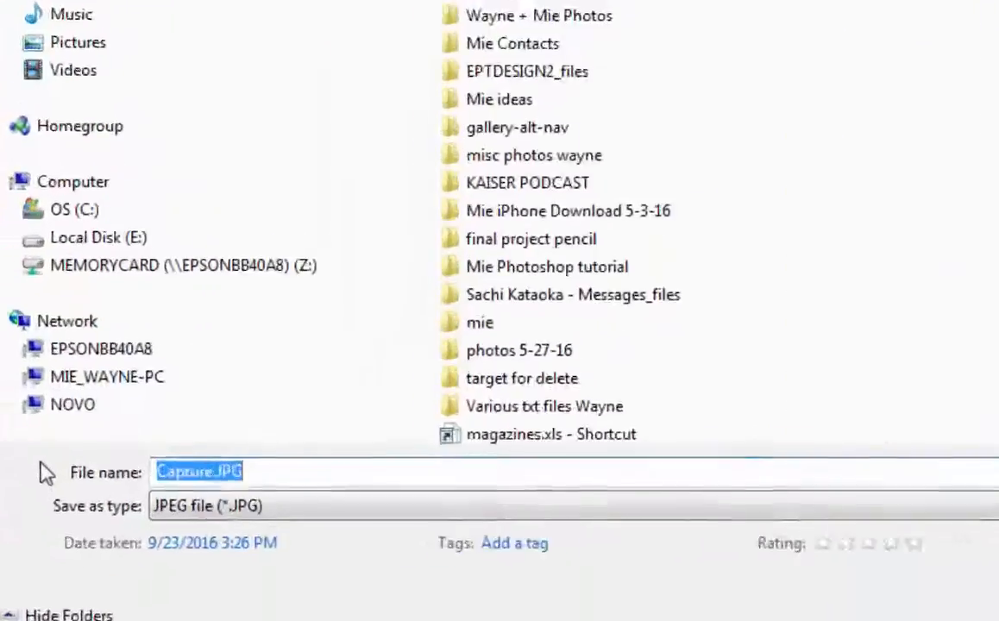
{"action": "type", "text": "color"}
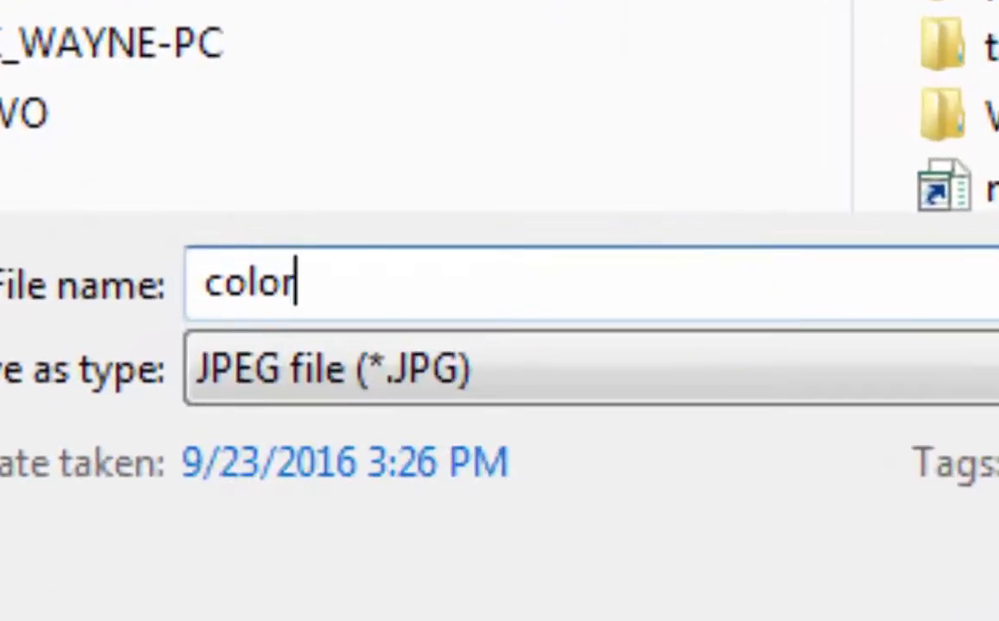
{"action": "type", "text": "_set.j"}
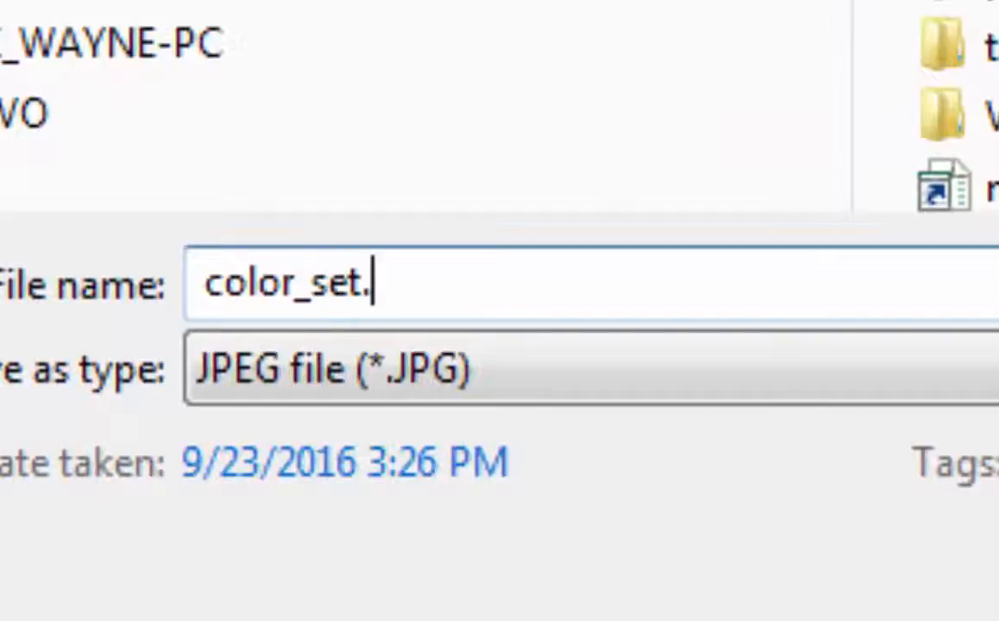
{"action": "type", "text": "pg"}
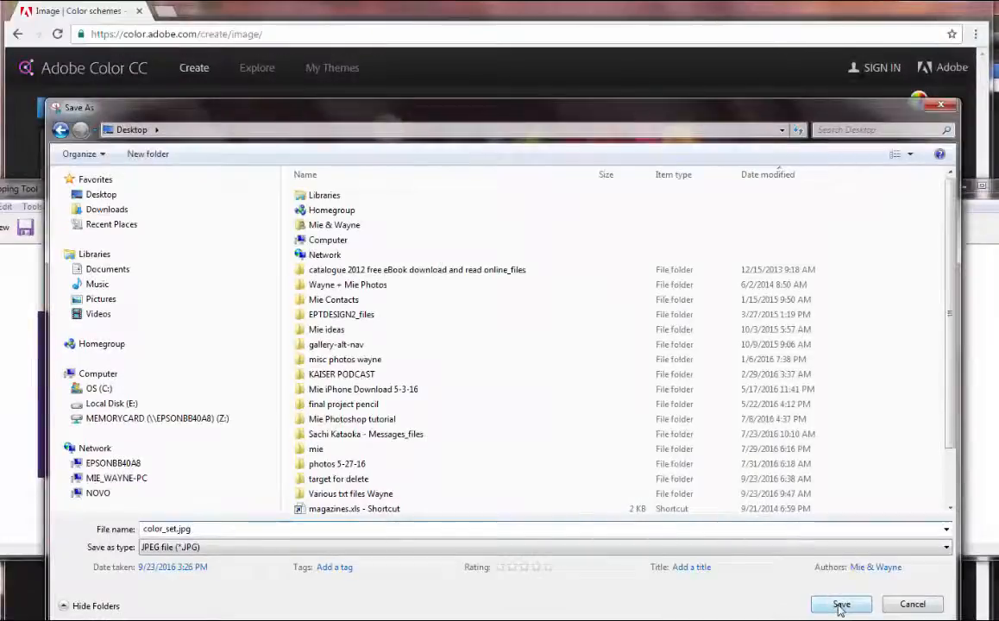
{"action": "left_click", "coordinate": [841, 606]}
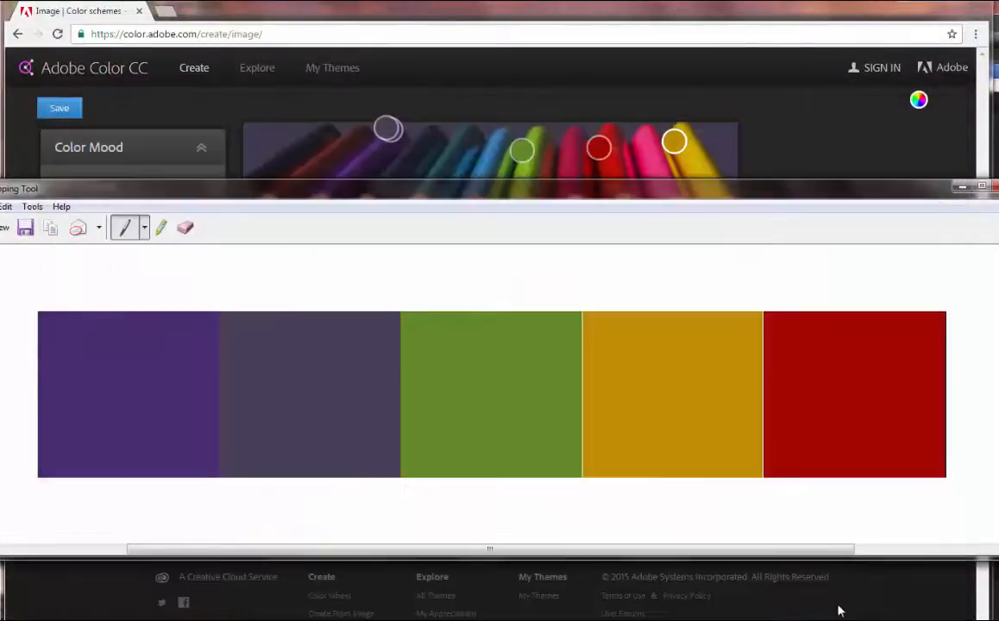